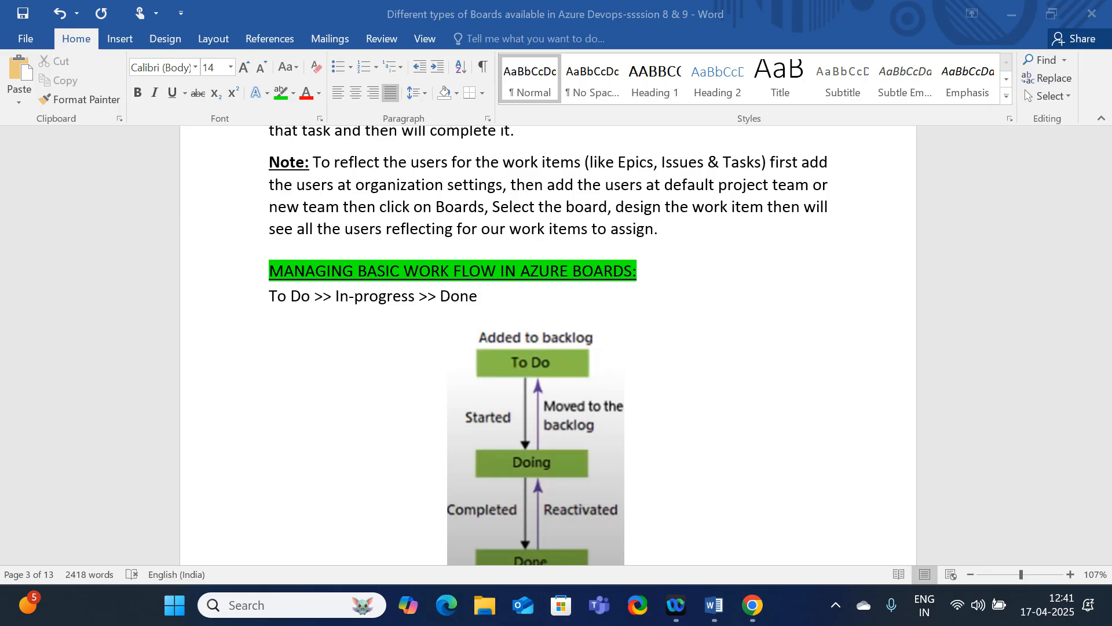
Switch to Chrome, load Azure DevOps in a new tab, and open the workitem_Basic project in the SBIapplicationdev organization
click(1003, 21)
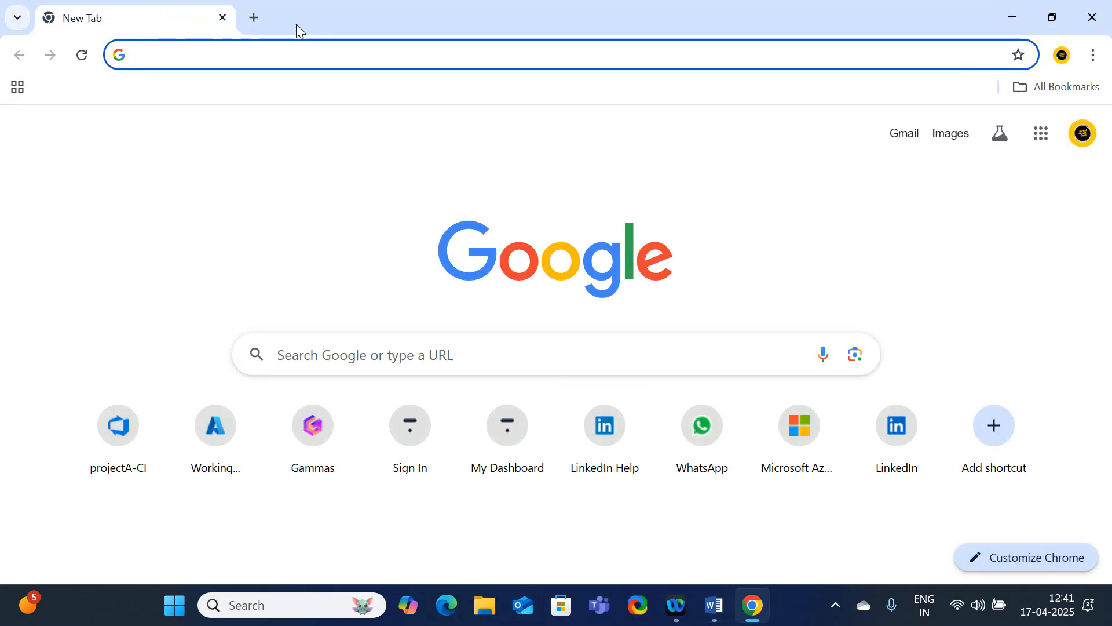
click(266, 16)
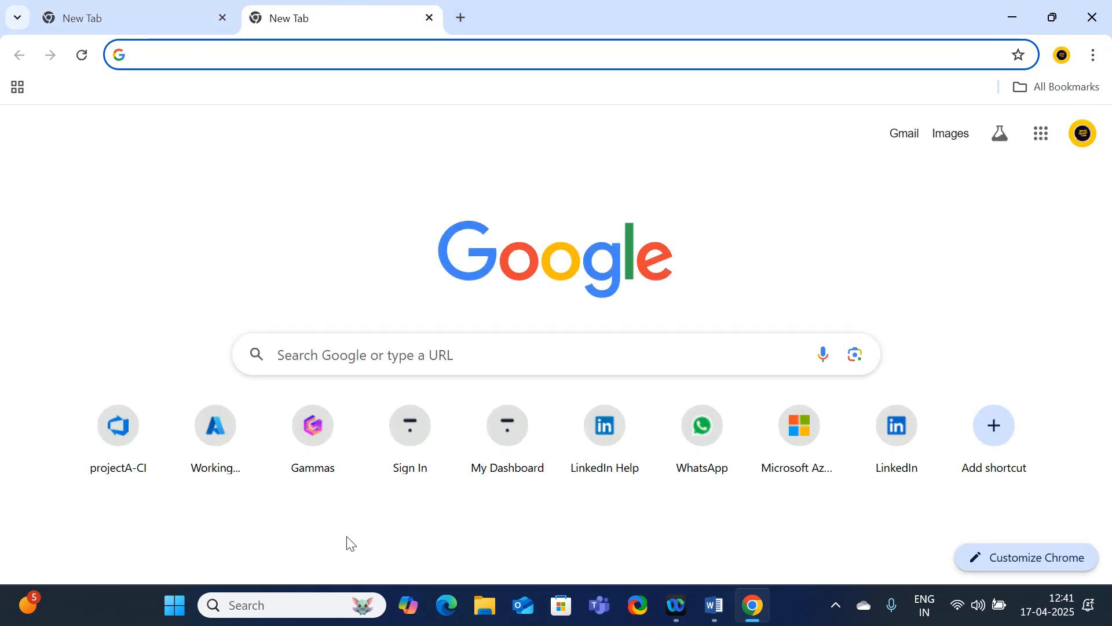
click(114, 461)
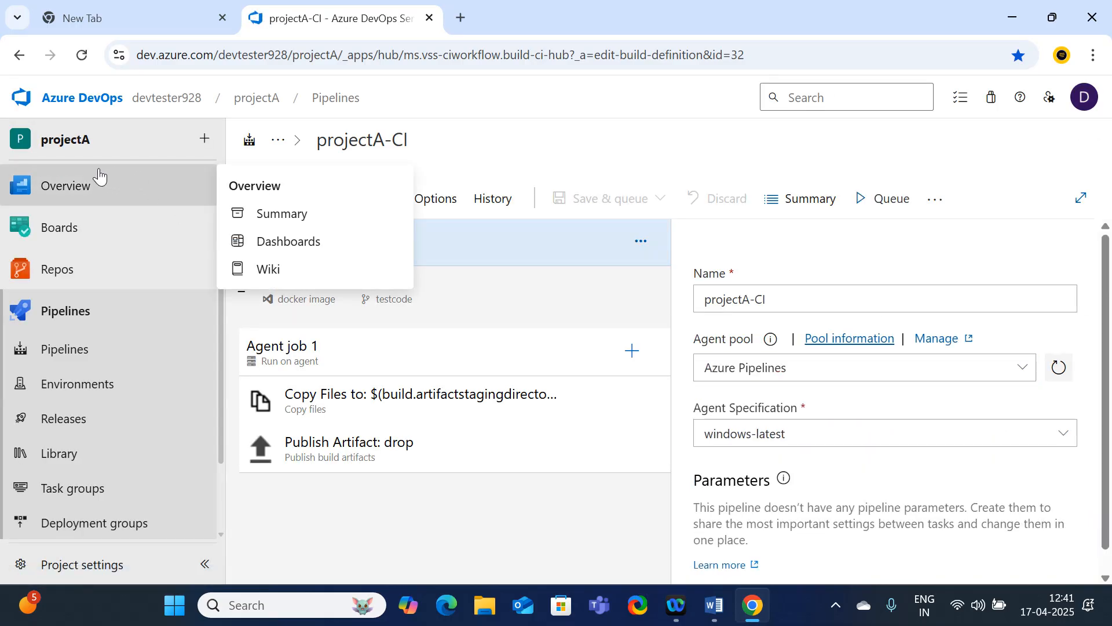
click(54, 101)
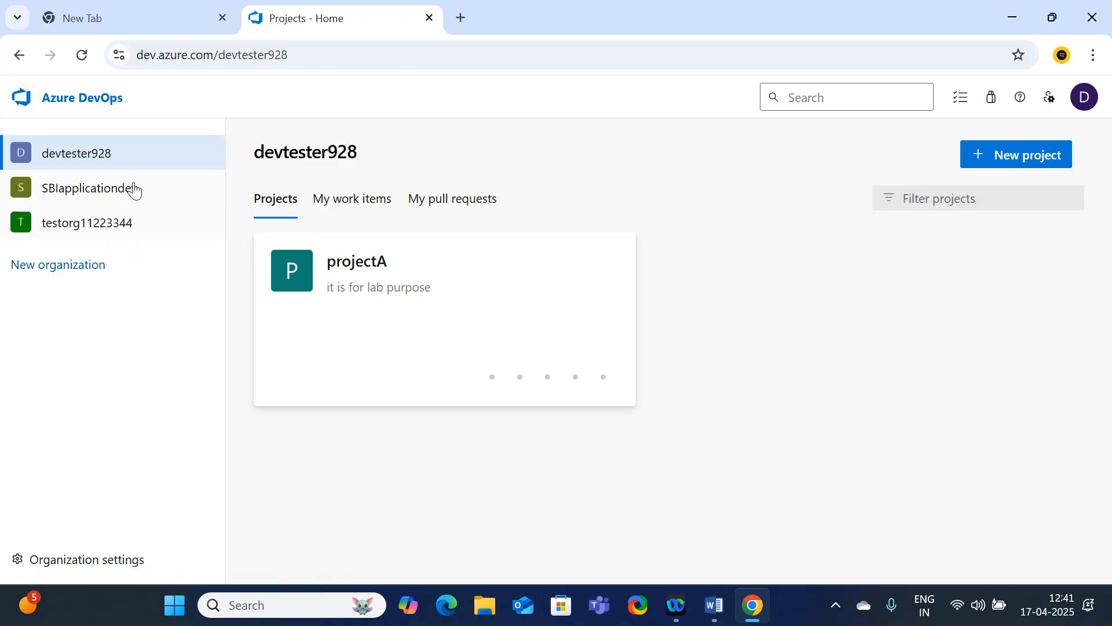
click(69, 193)
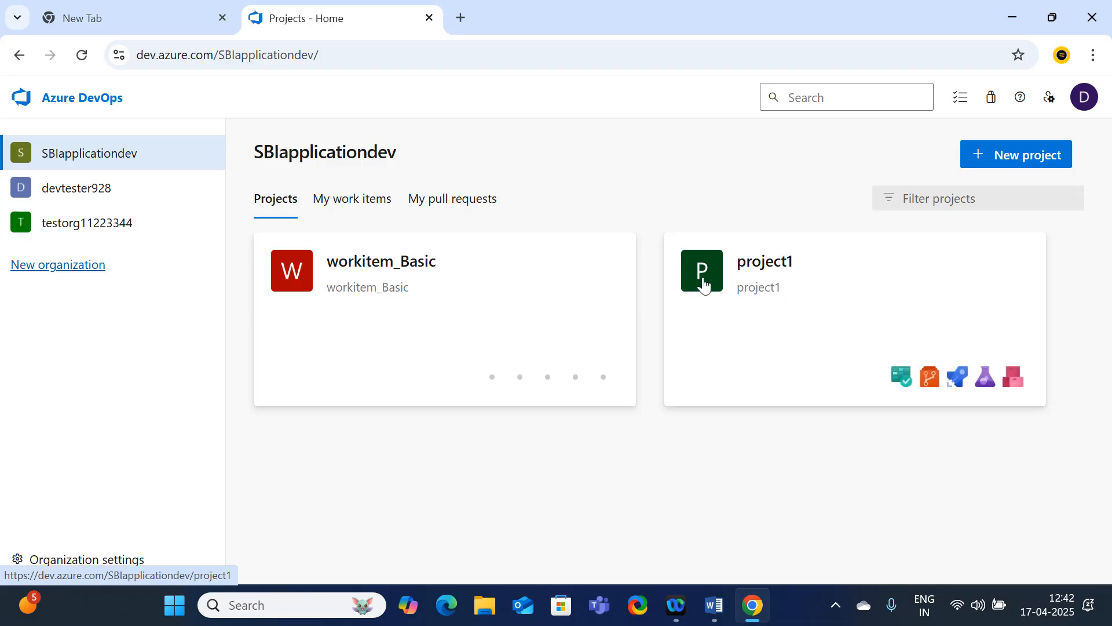
click(449, 301)
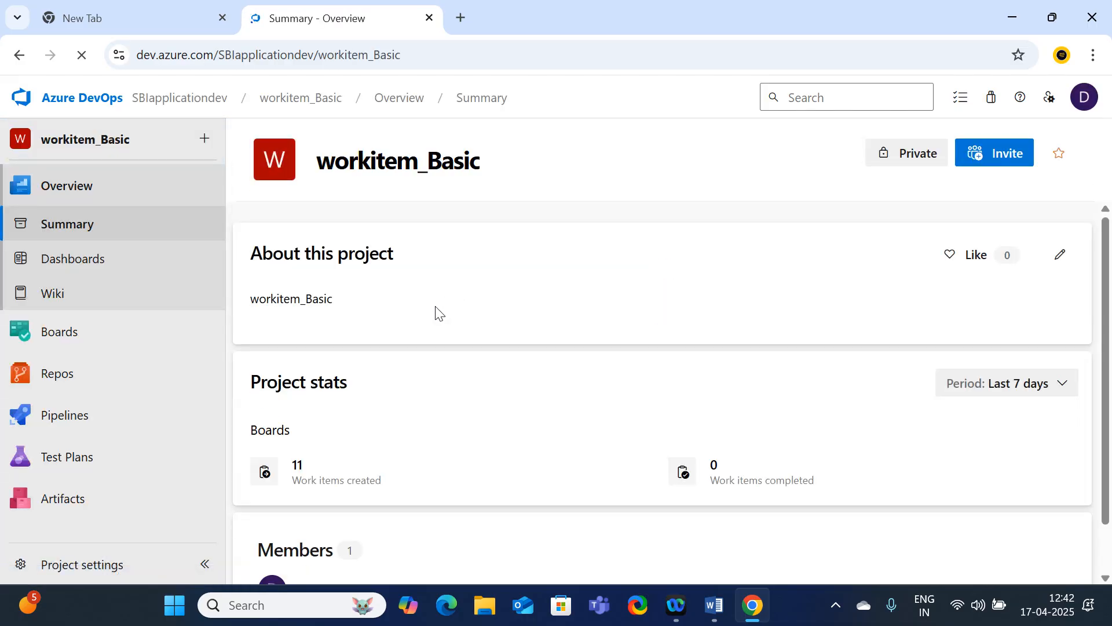
Open the project's work items list and show the types available for a new work item
mouse_move(214, 368)
click(68, 335)
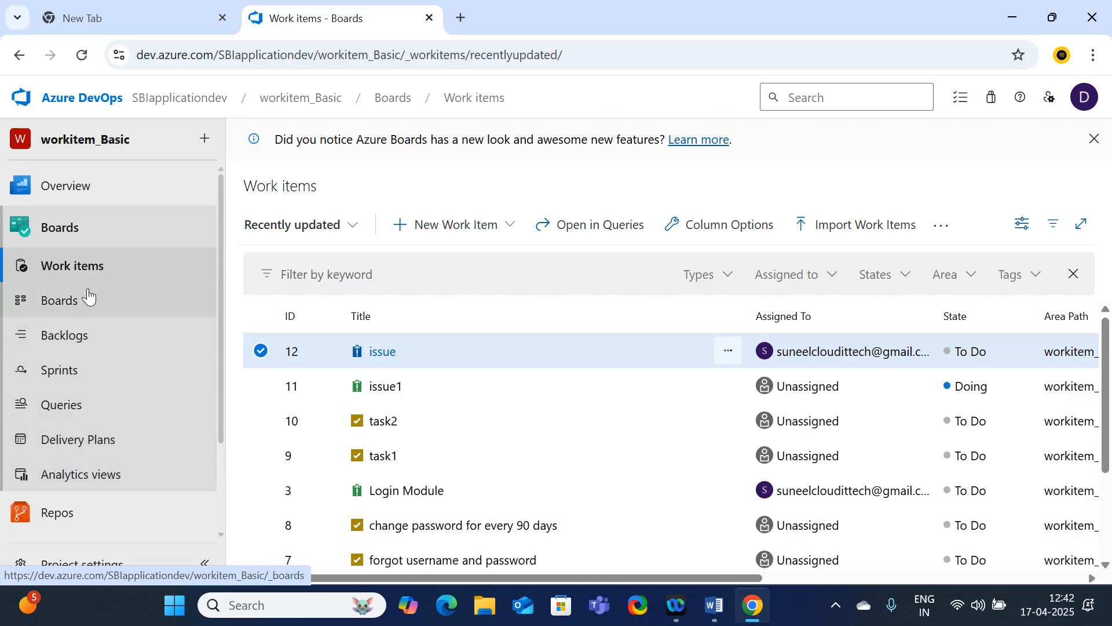
click(95, 272)
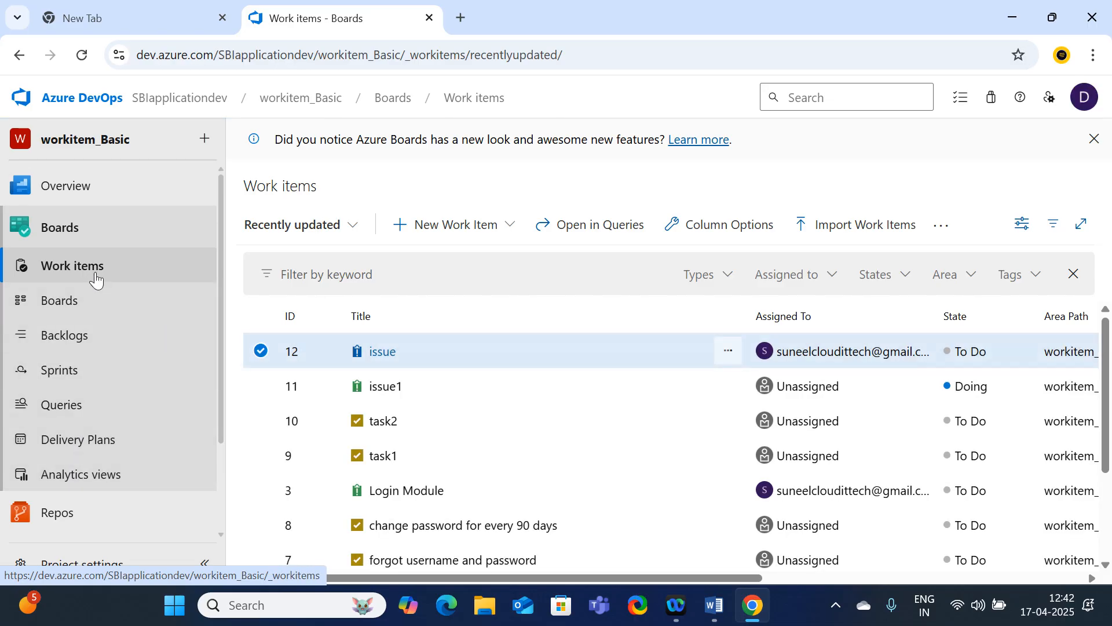
click(503, 231)
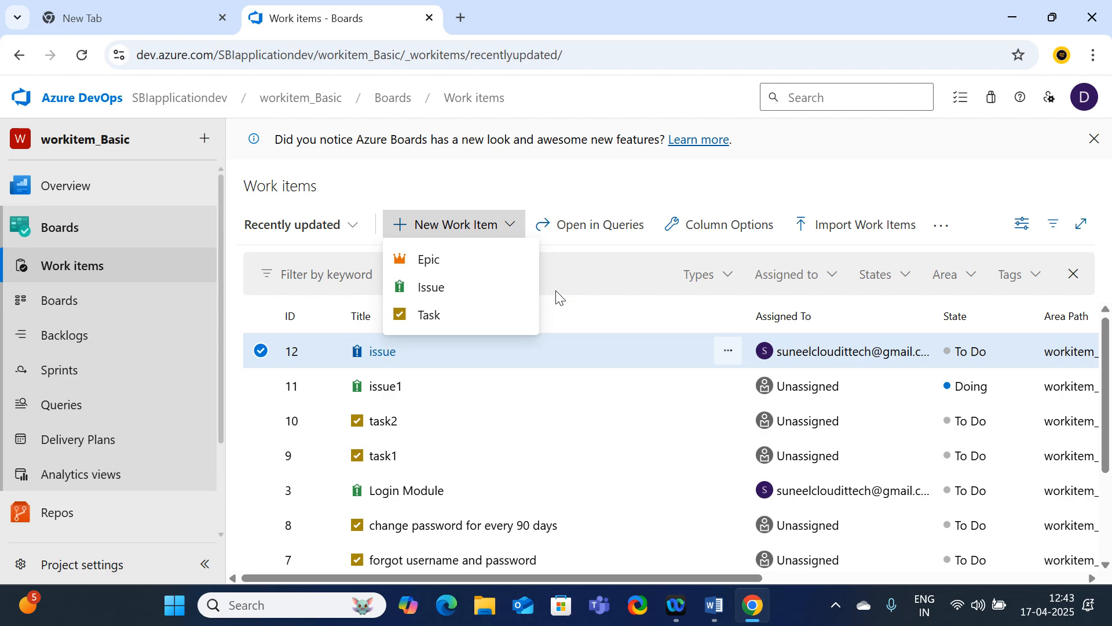
Open the team's Epics board with the To Do column expanded, and show the issues under the SBI netbanking epic
click(82, 300)
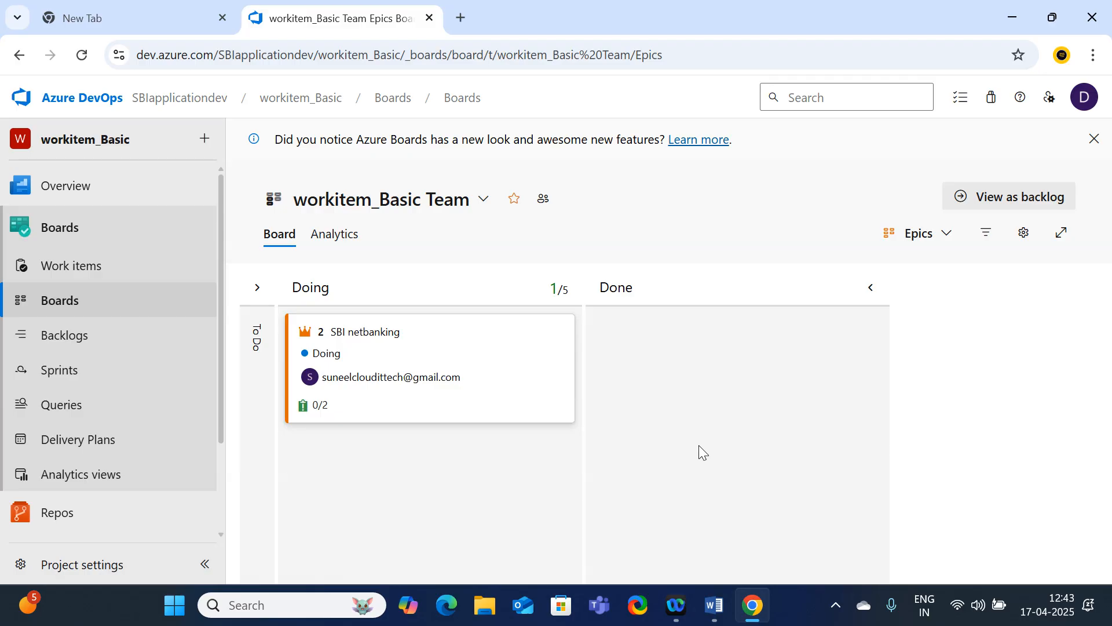
key(ctrl+minus)
key(ctrl+minus)
key(ctrl+minus)
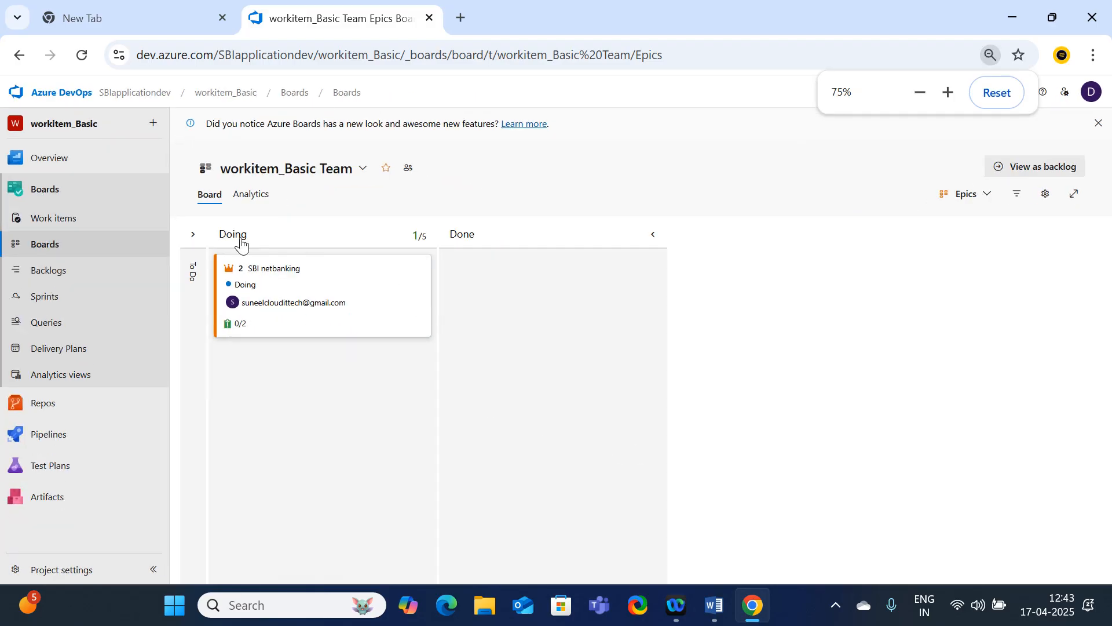
click(190, 235)
click(262, 200)
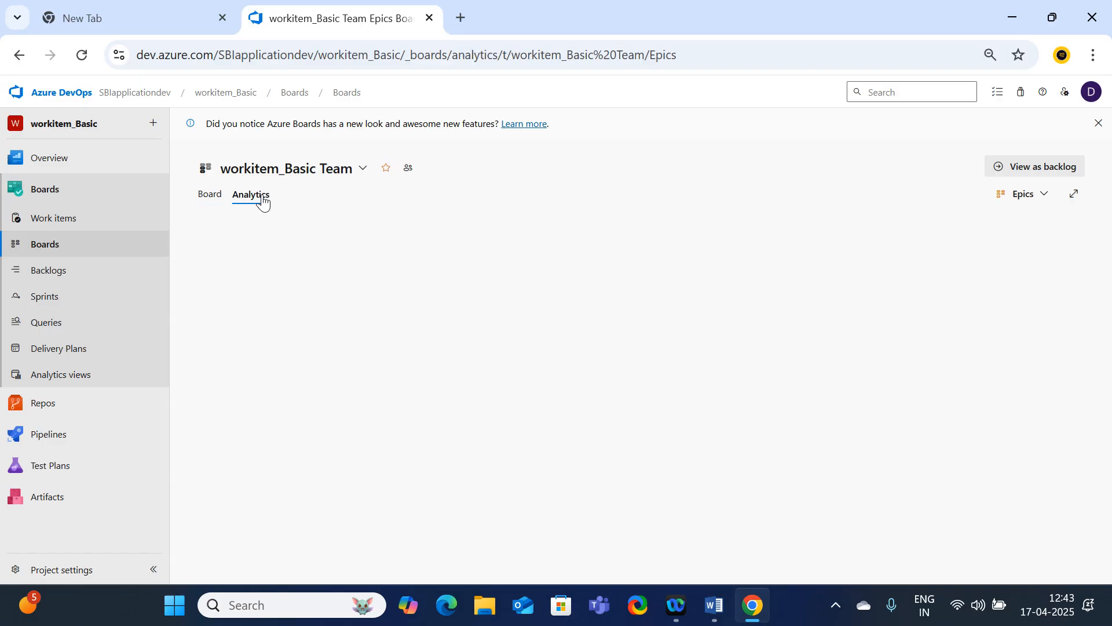
click(204, 199)
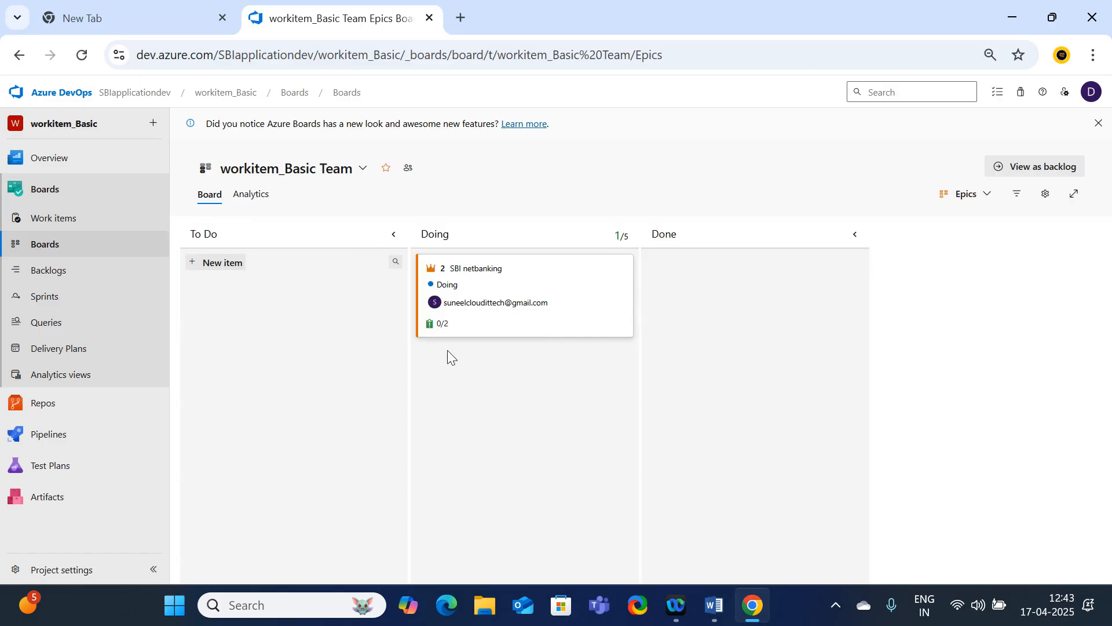
key(ctrl+plus)
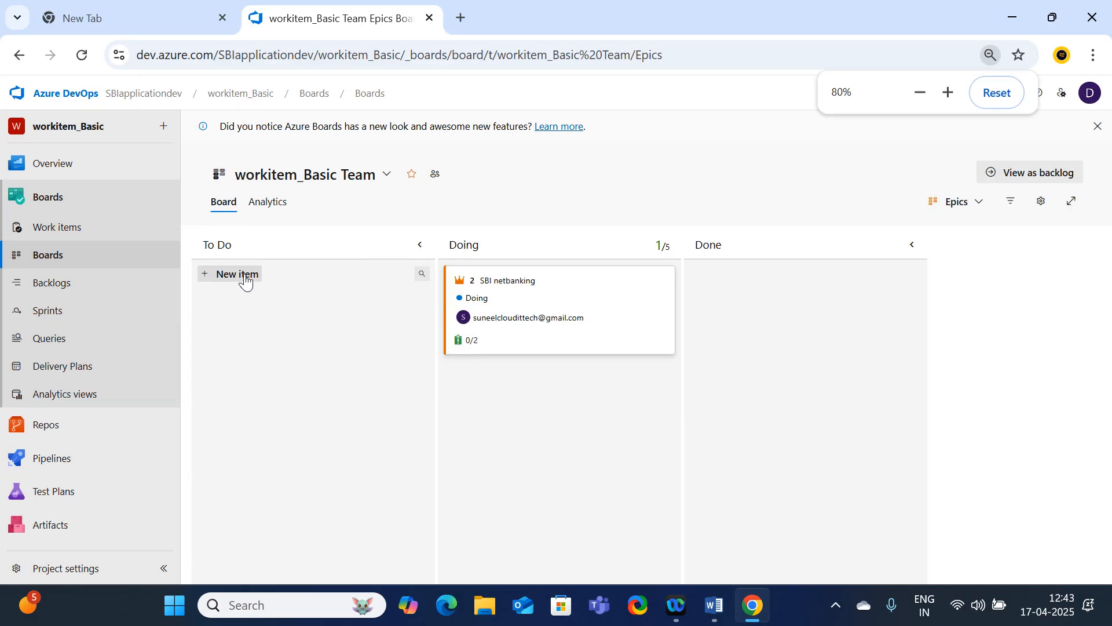
click(471, 347)
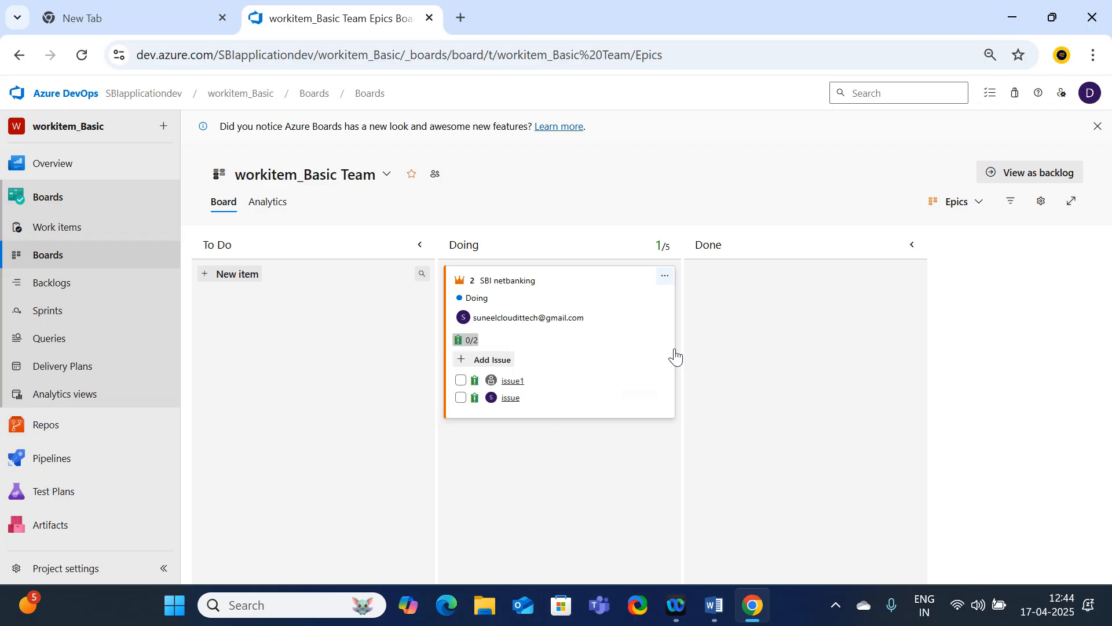
Add a new epic titled "SBI credit card" to the top of the To Do column
click(234, 276)
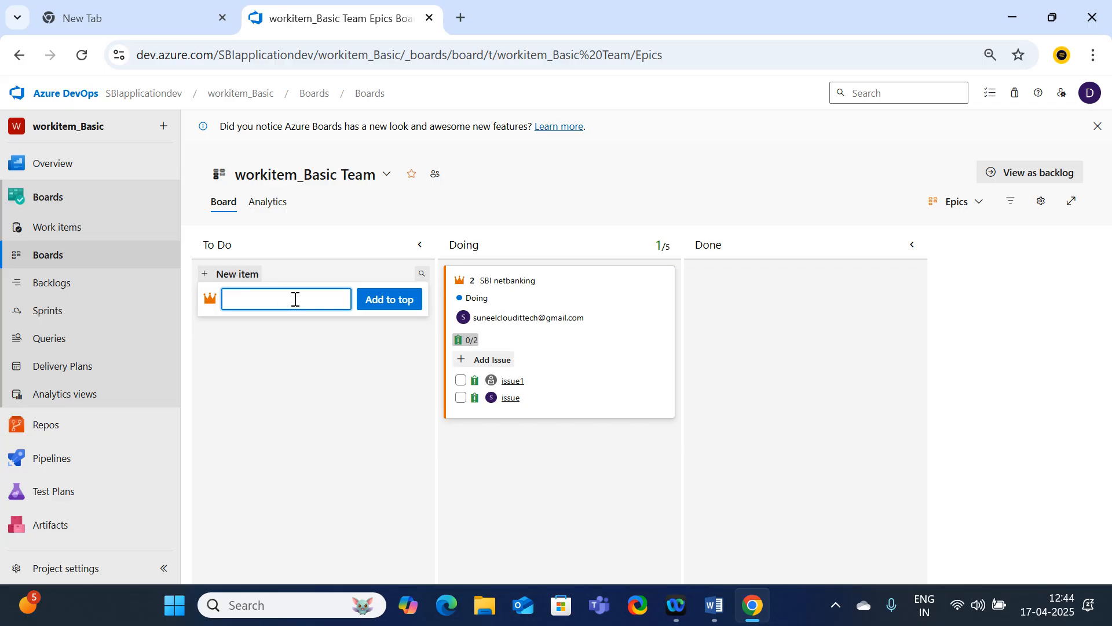
text(SBI credit c)
text(ards)
click(408, 302)
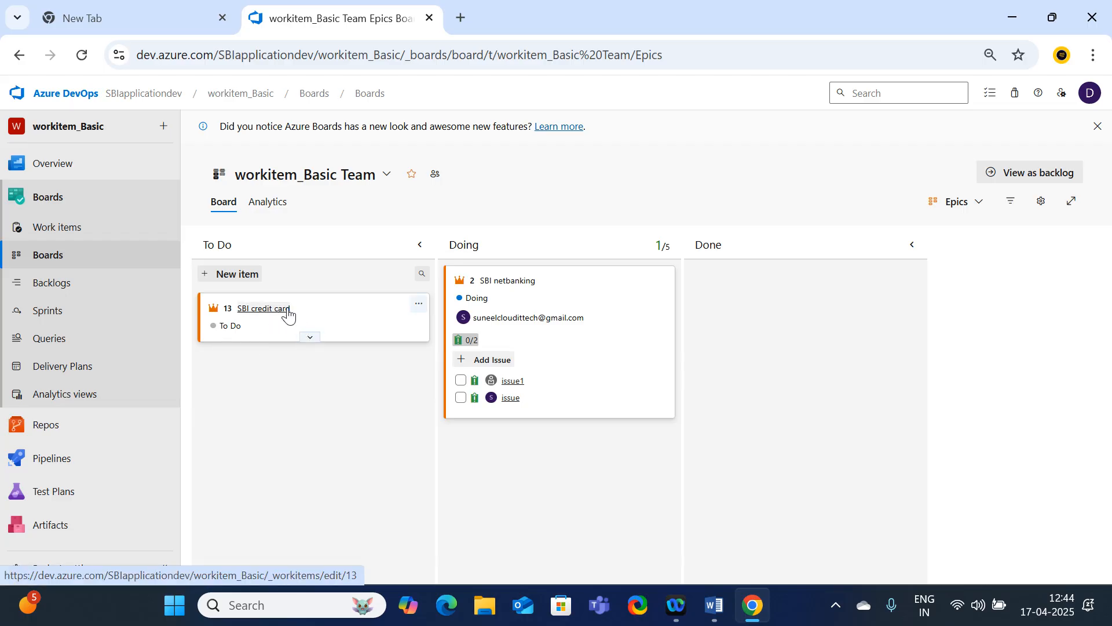
Add an issue named "user reg" to the SBI credit card epic, leaving the epic's title as it is
click(417, 306)
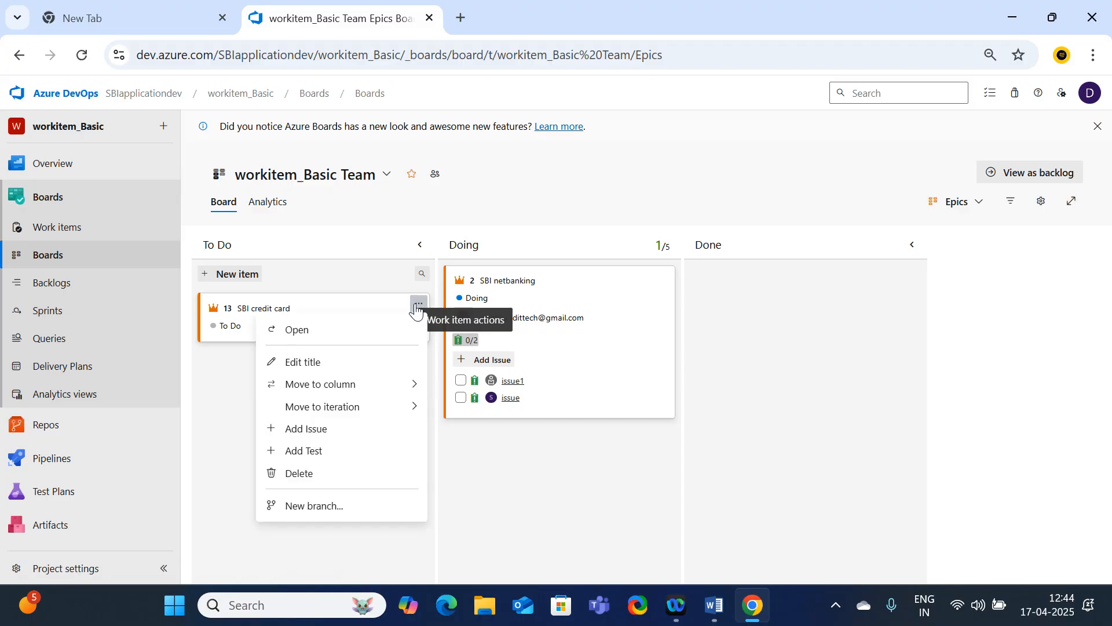
click(297, 365)
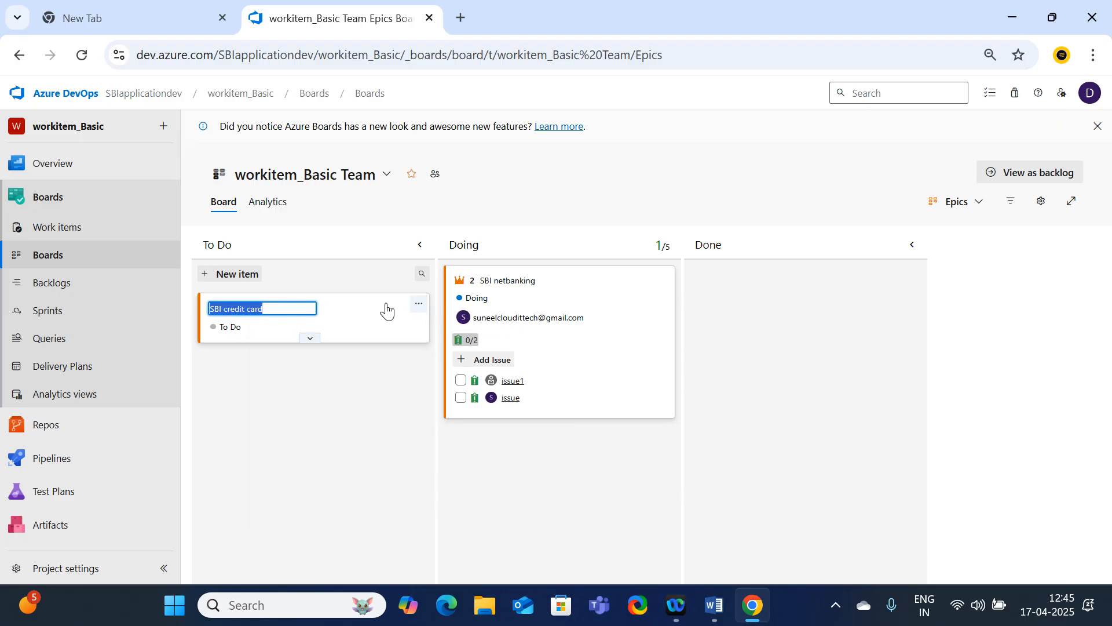
click(417, 305)
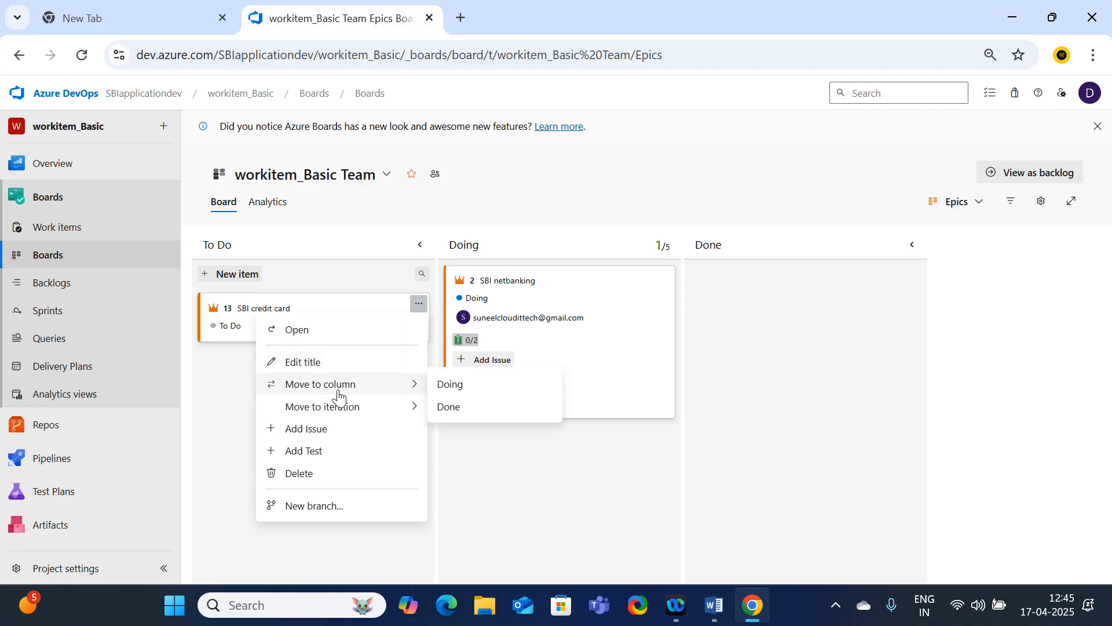
mouse_move(343, 415)
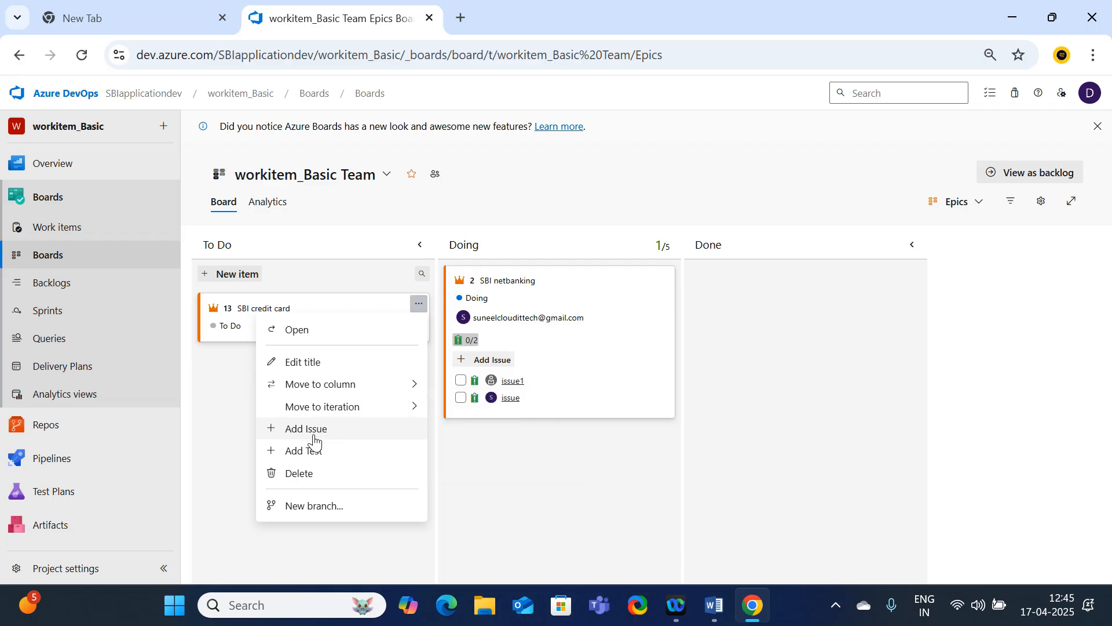
click(315, 431)
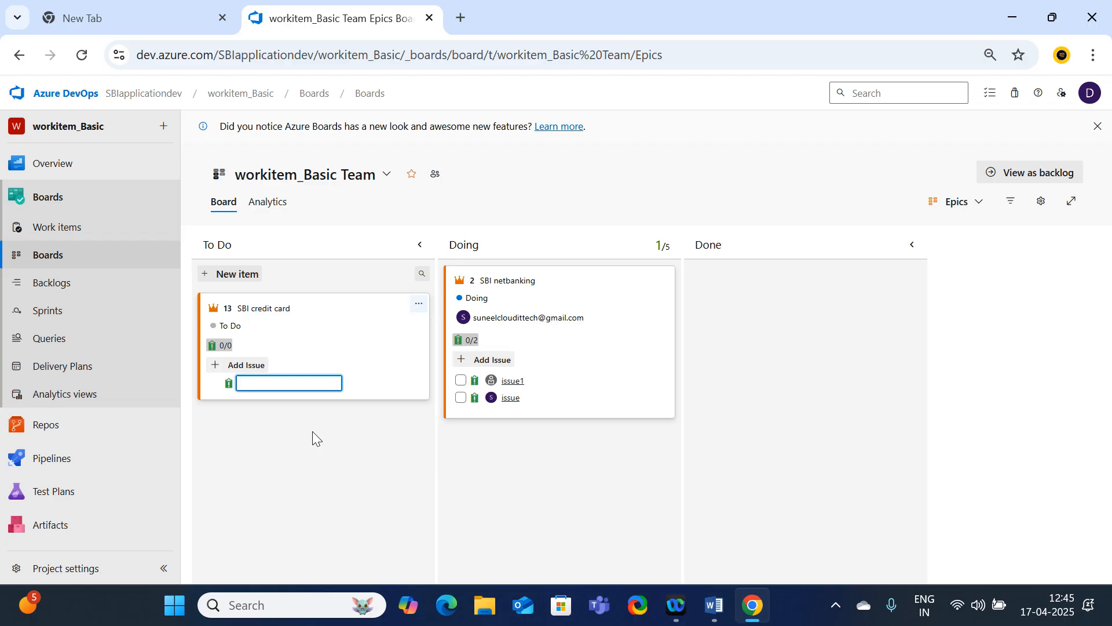
text(user reg)
key(Return)
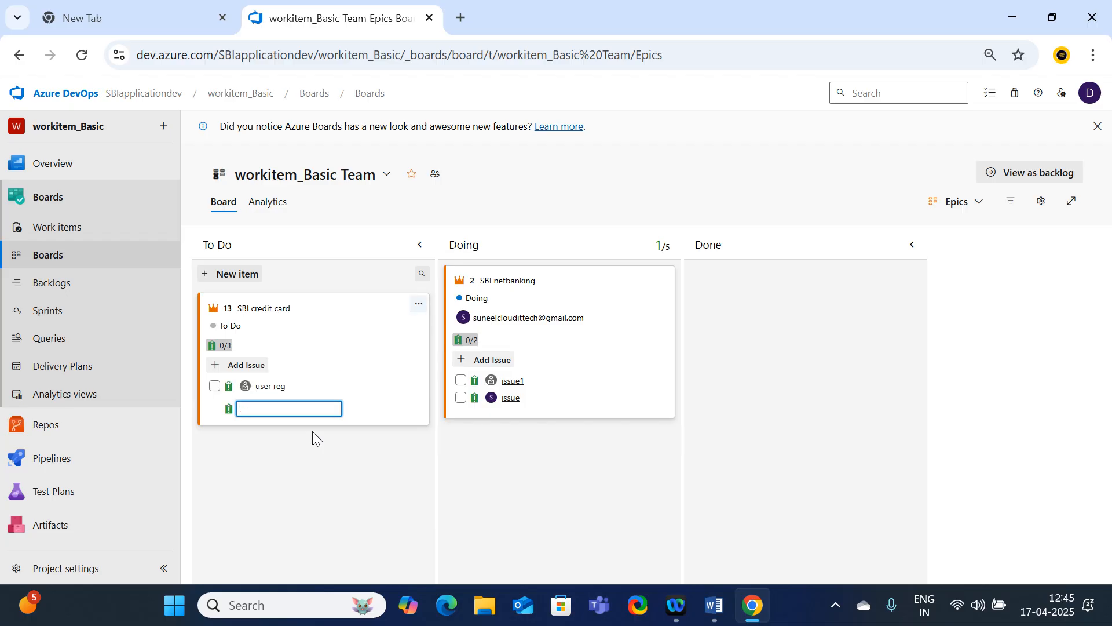
Add a second issue named "user forgot password" under the SBI credit card epic
text(user forgo)
key(BackSpace)
text(ot password)
key(Return)
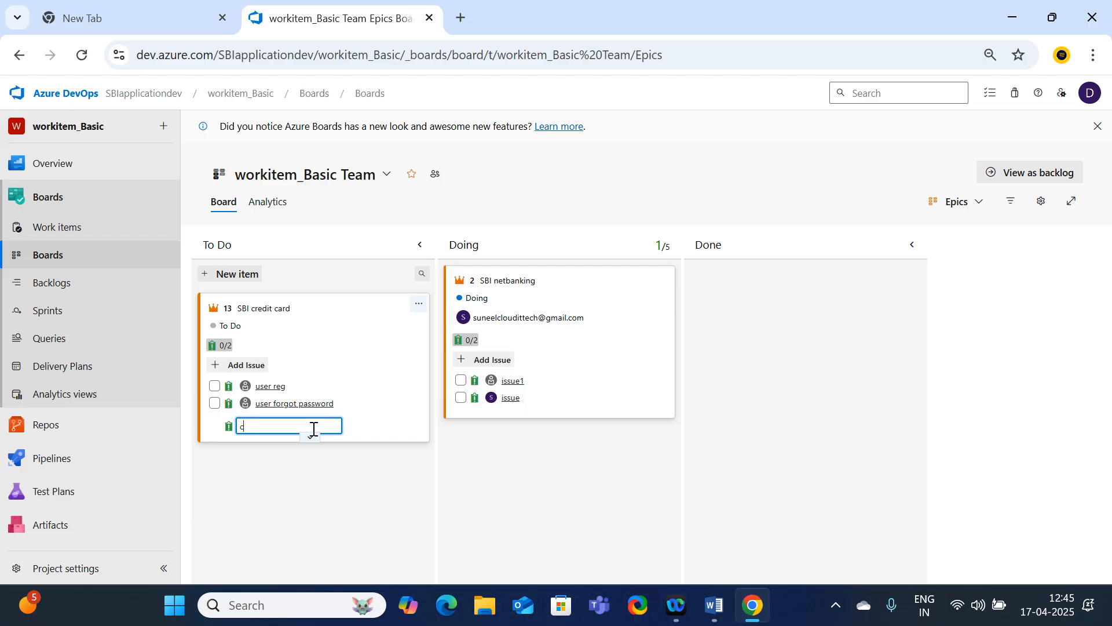
Add the issues "cc apply" and "cc renewal" under the SBI credit card epic and finish adding issues
text(cc apply)
key(Return)
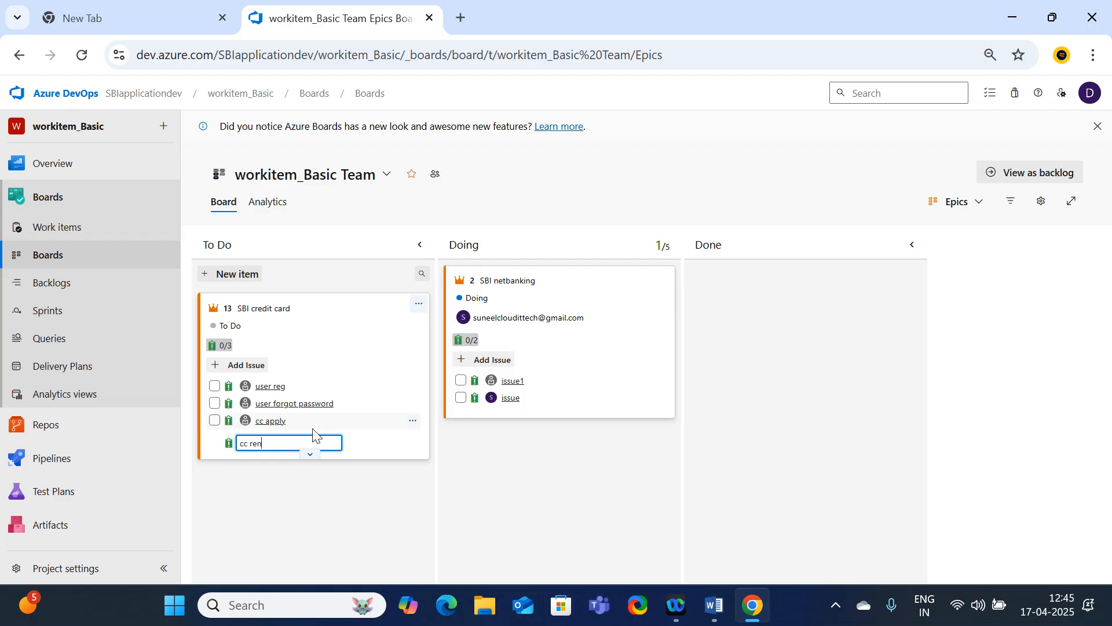
text(cc renewal)
key(Return)
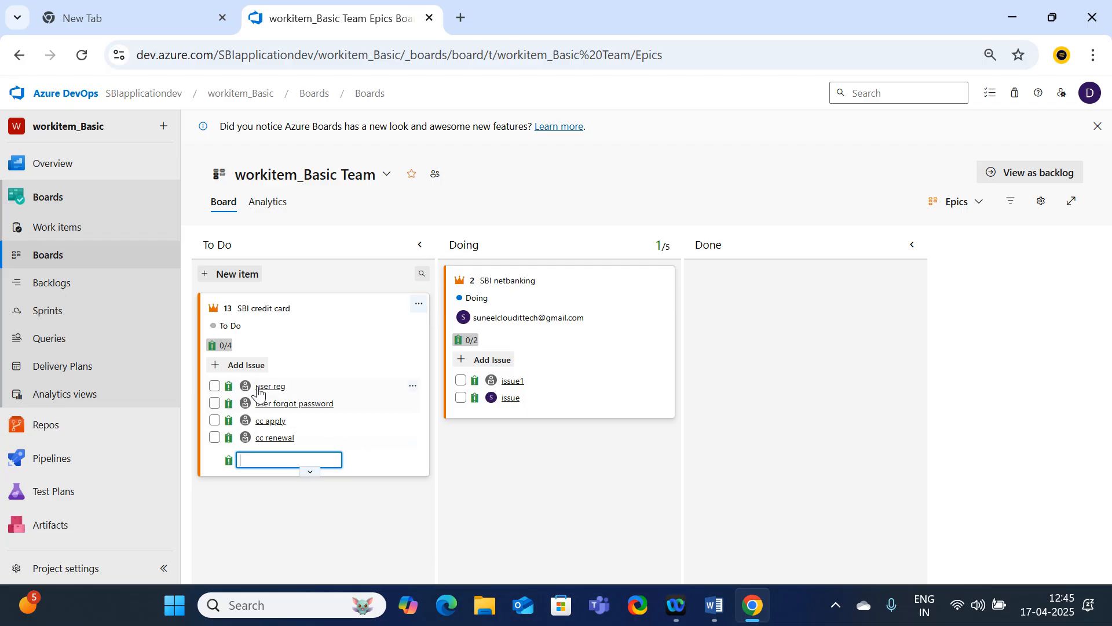
click(578, 502)
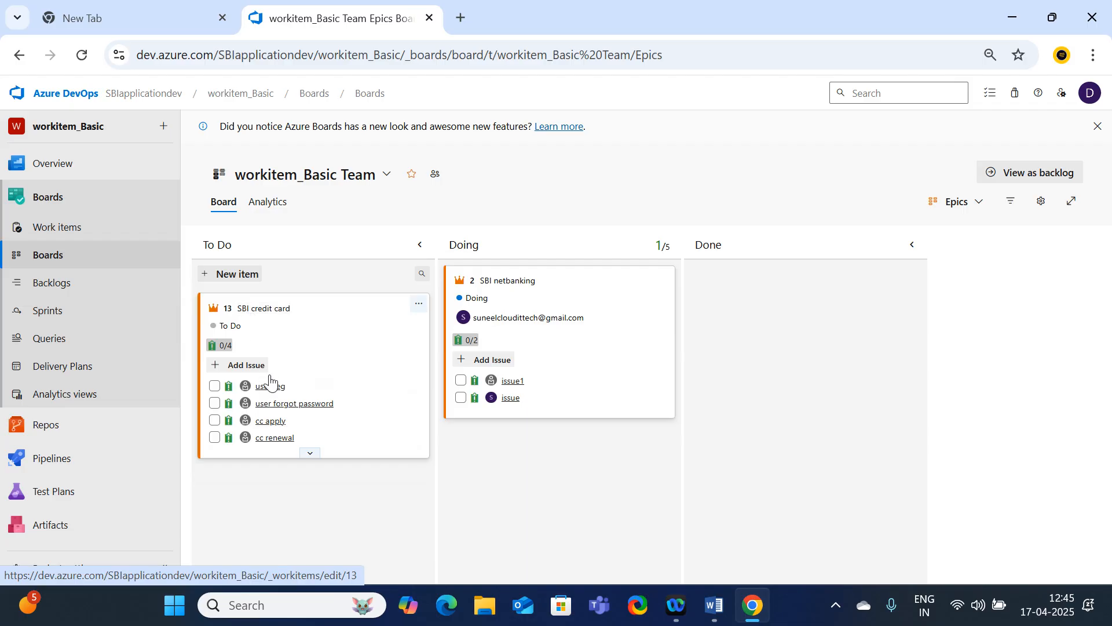
Check the work items list for the new items, and review the cards on the team board at the Issues level
click(77, 238)
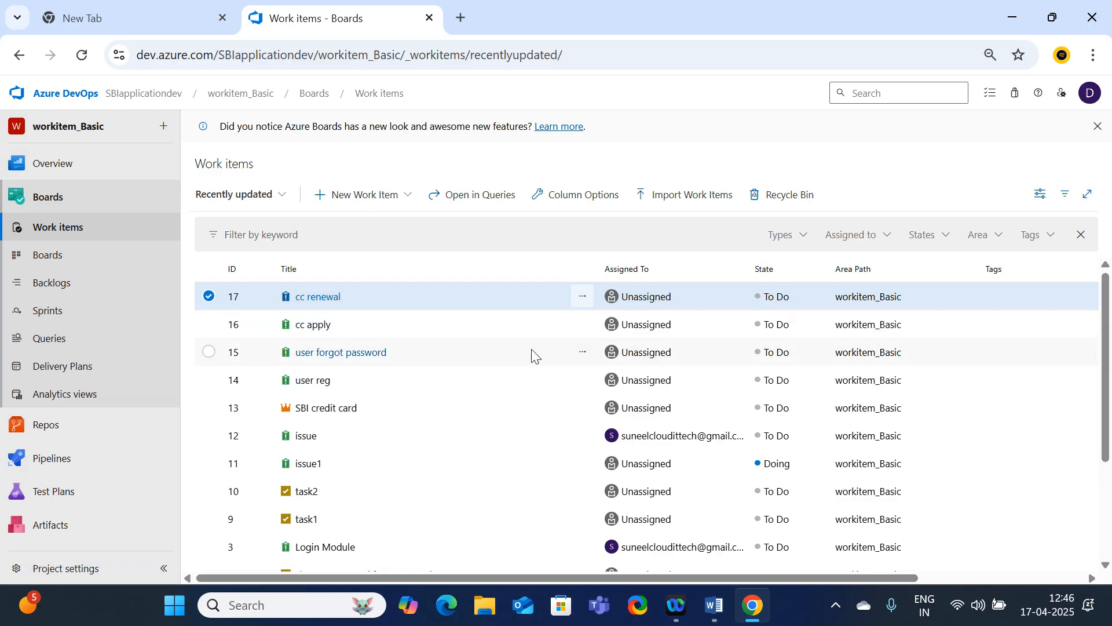
click(39, 255)
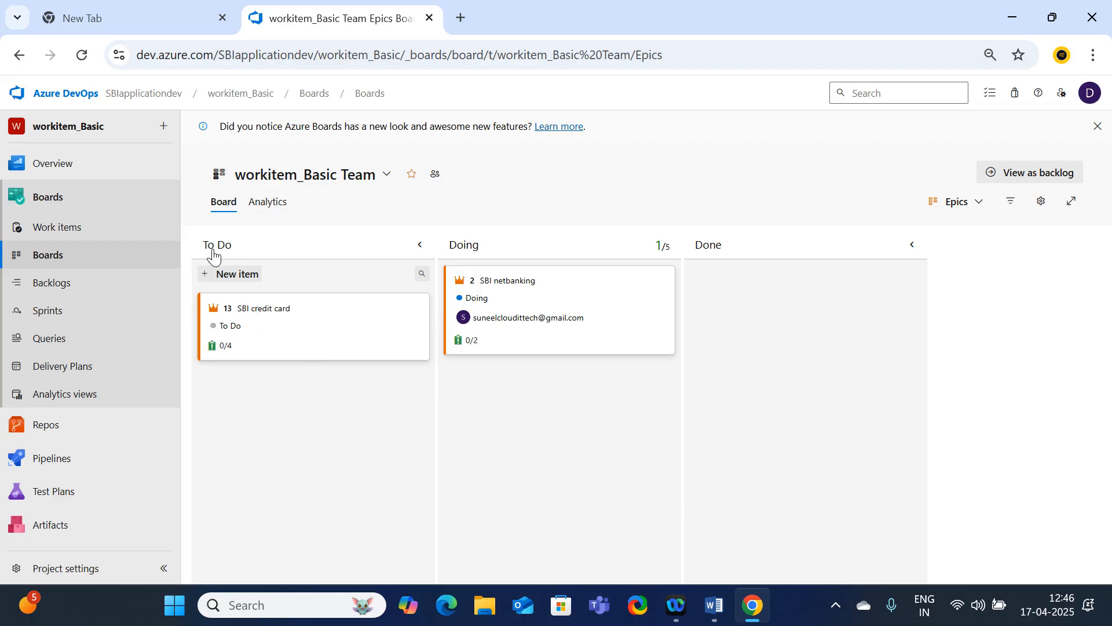
click(979, 204)
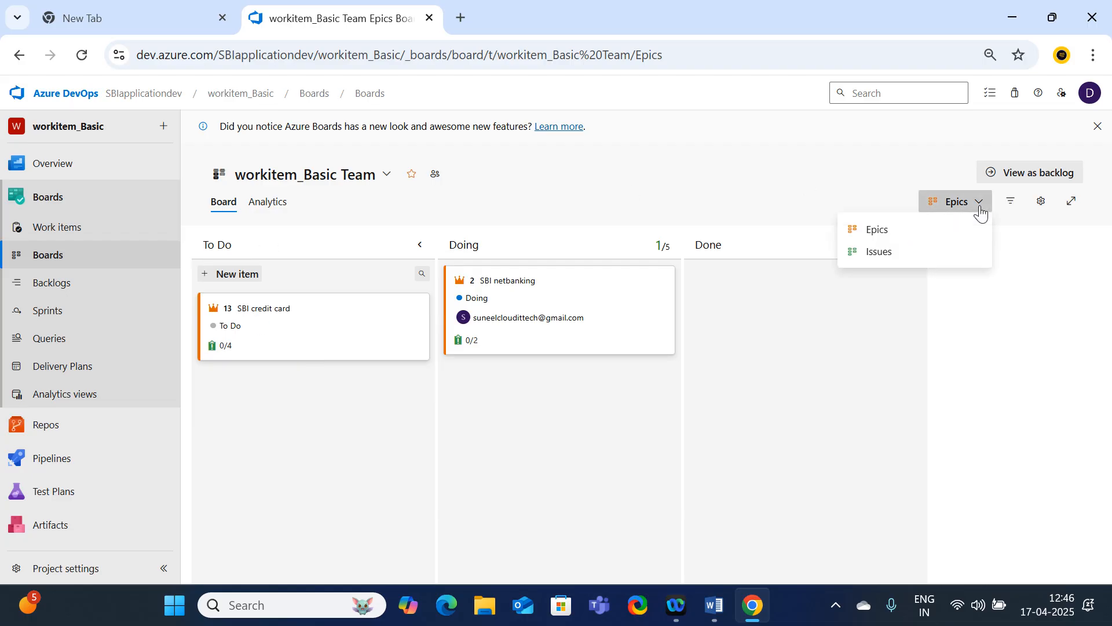
click(879, 253)
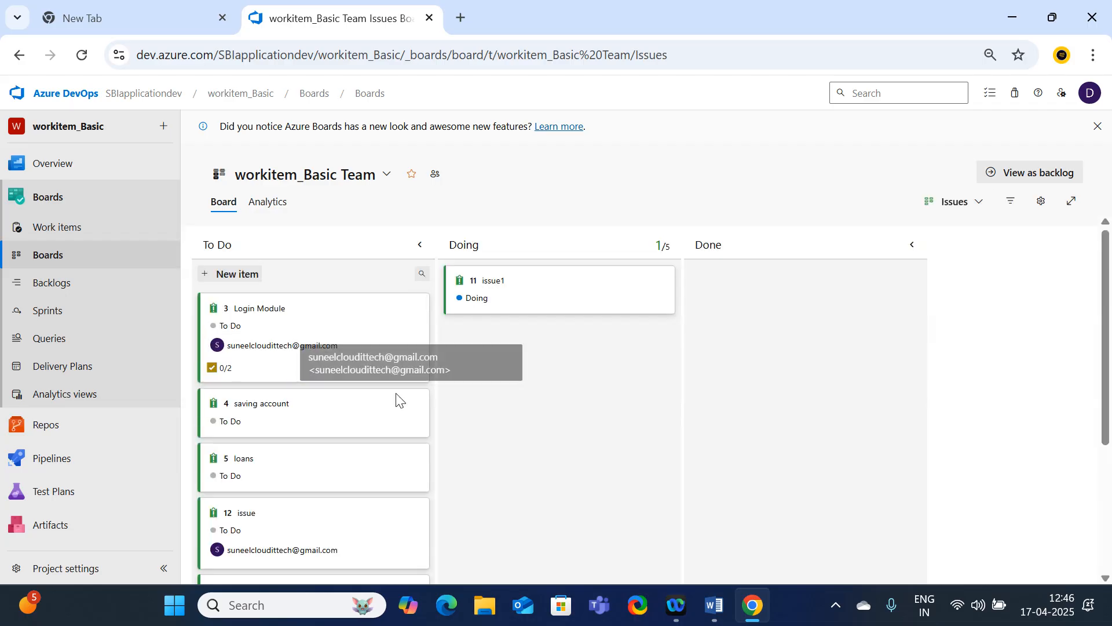
scroll(311, 402, down, 2)
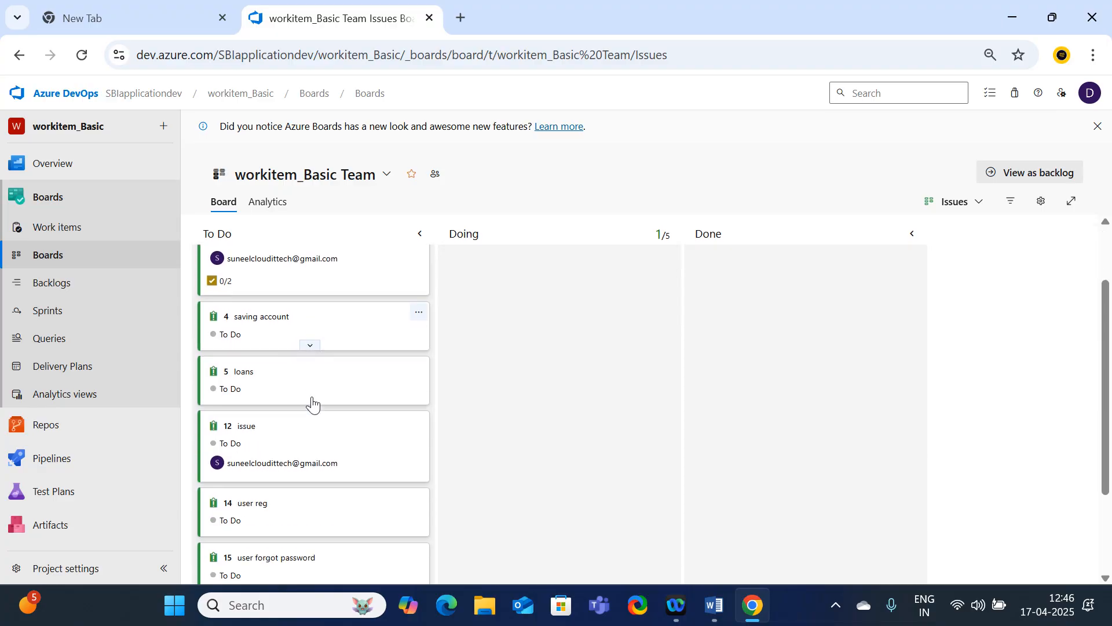
scroll(308, 428, up, 2)
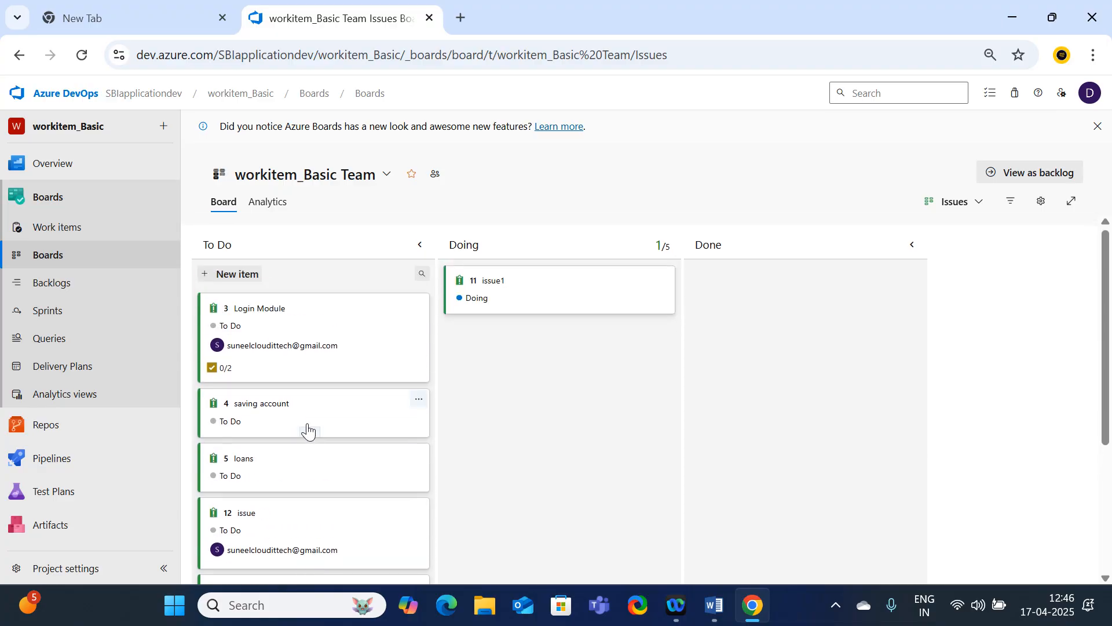
scroll(307, 428, down, 3)
scroll(307, 429, up, 3)
scroll(308, 429, down, 4)
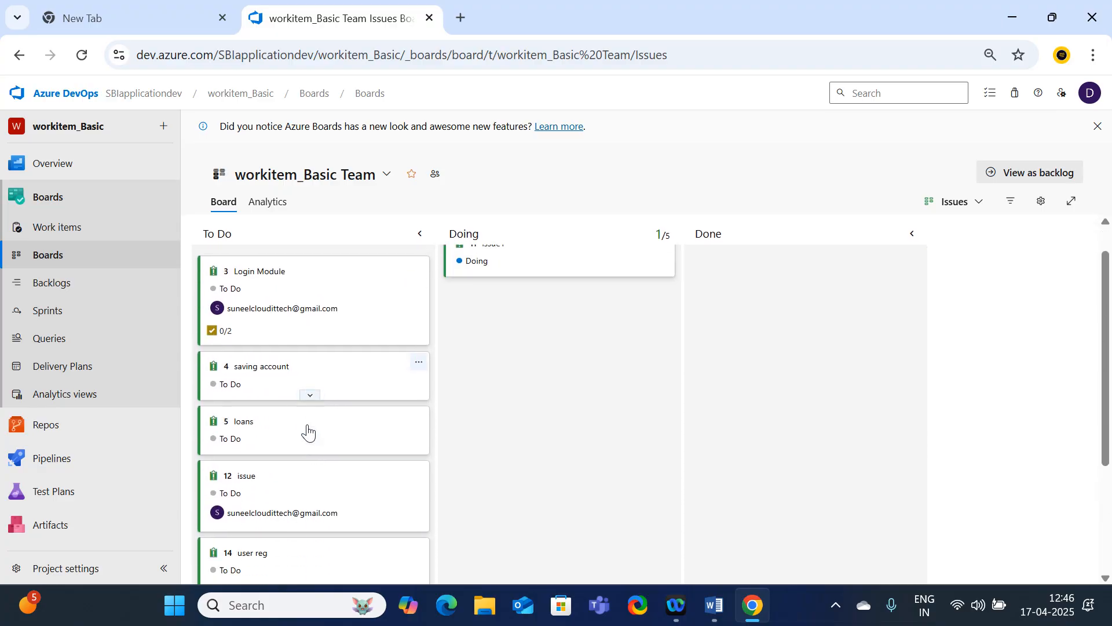
Open the "cc renewal" issue from the To Do column and assign it to the second suggested team member
scroll(294, 510, up, 4)
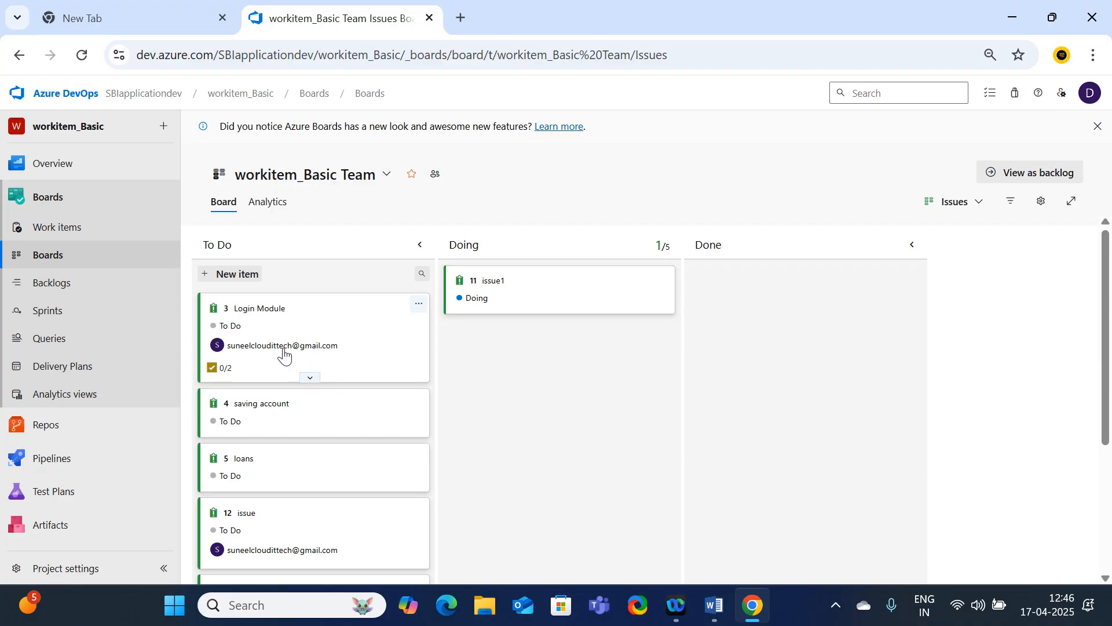
scroll(266, 486, down, 2)
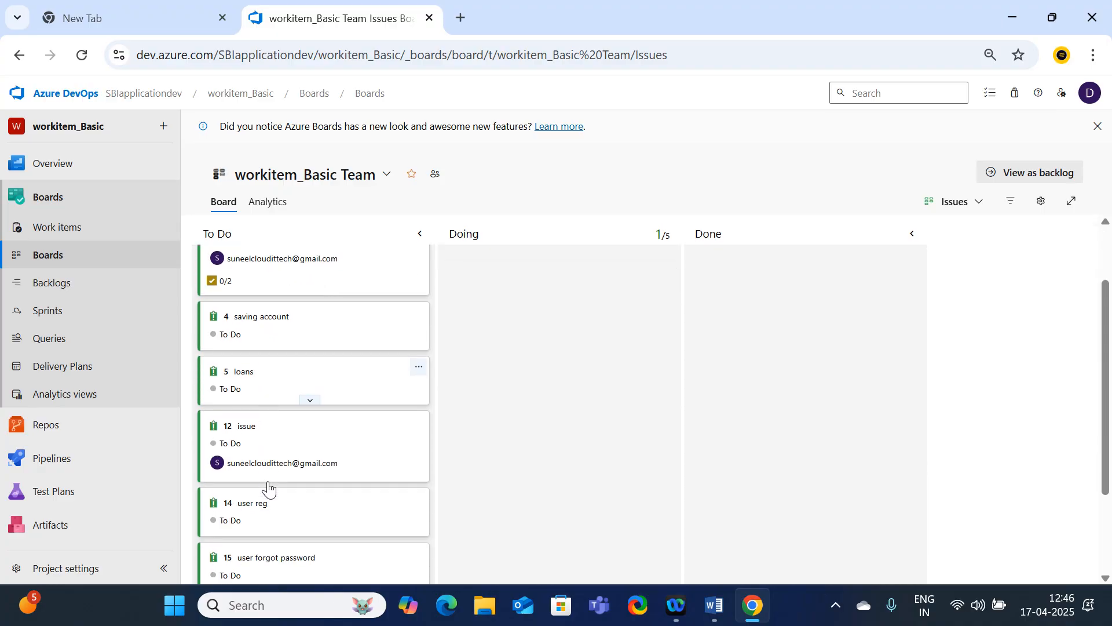
scroll(274, 535, down, 2)
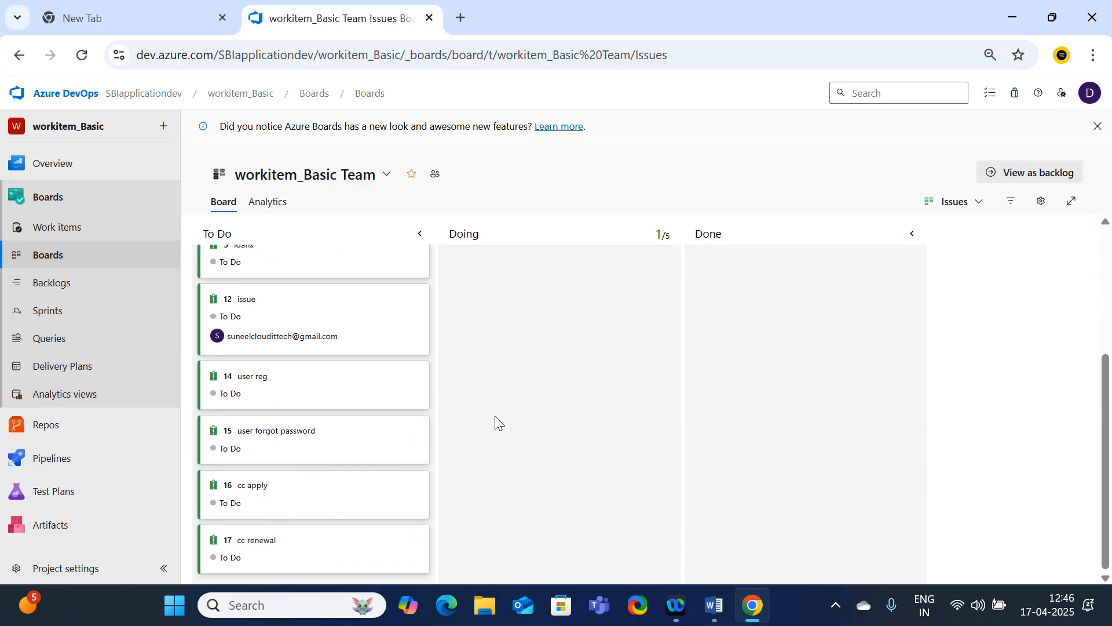
scroll(497, 417, up, 4)
scroll(417, 435, down, 4)
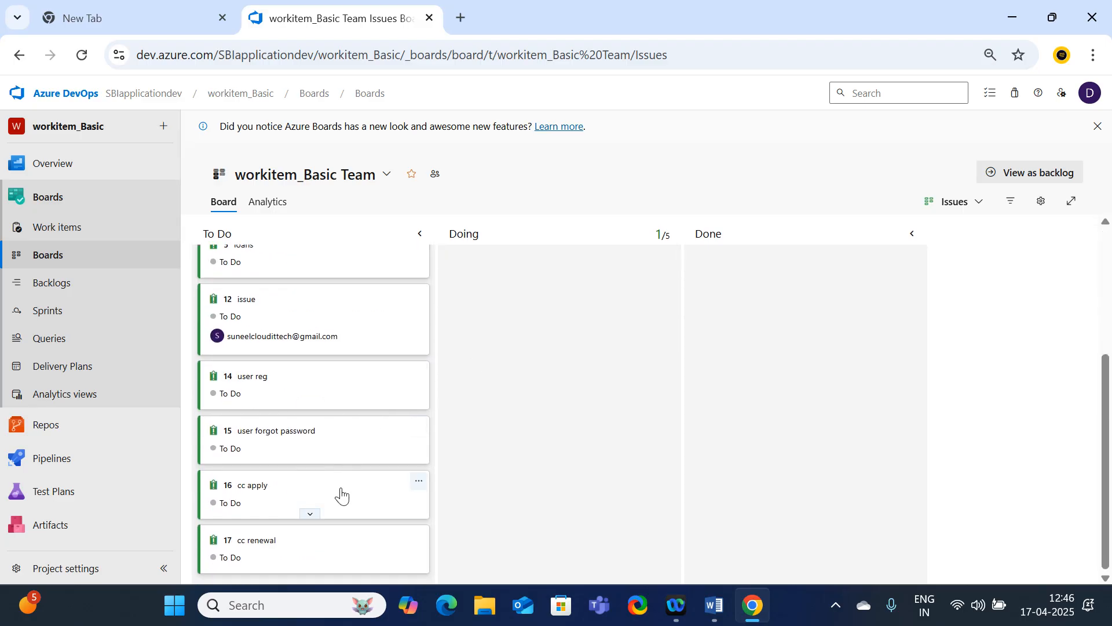
click(250, 548)
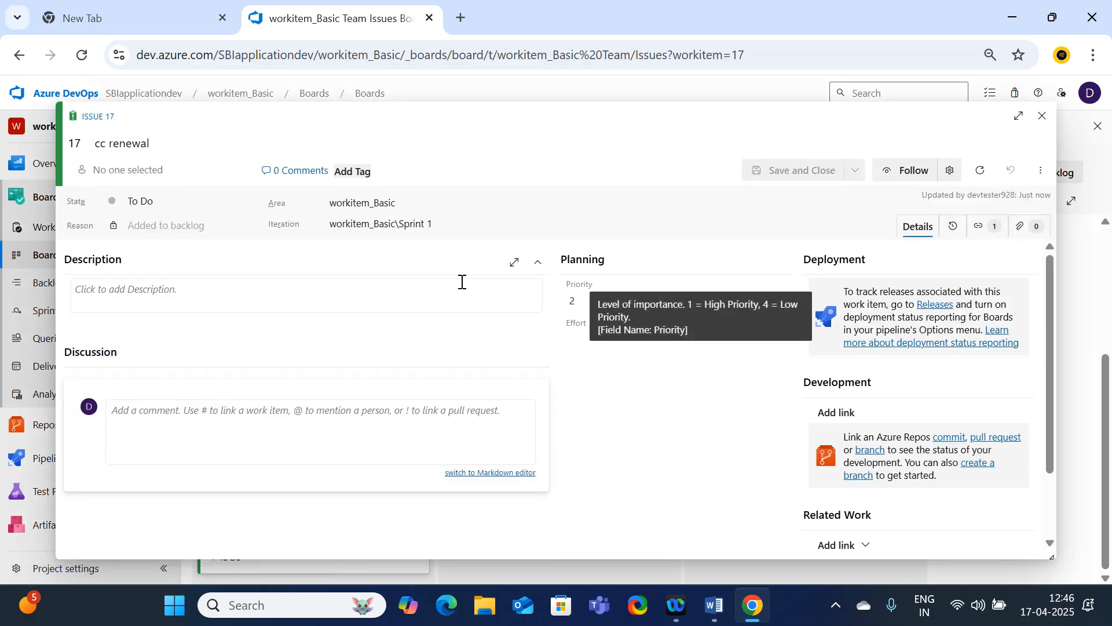
click(139, 169)
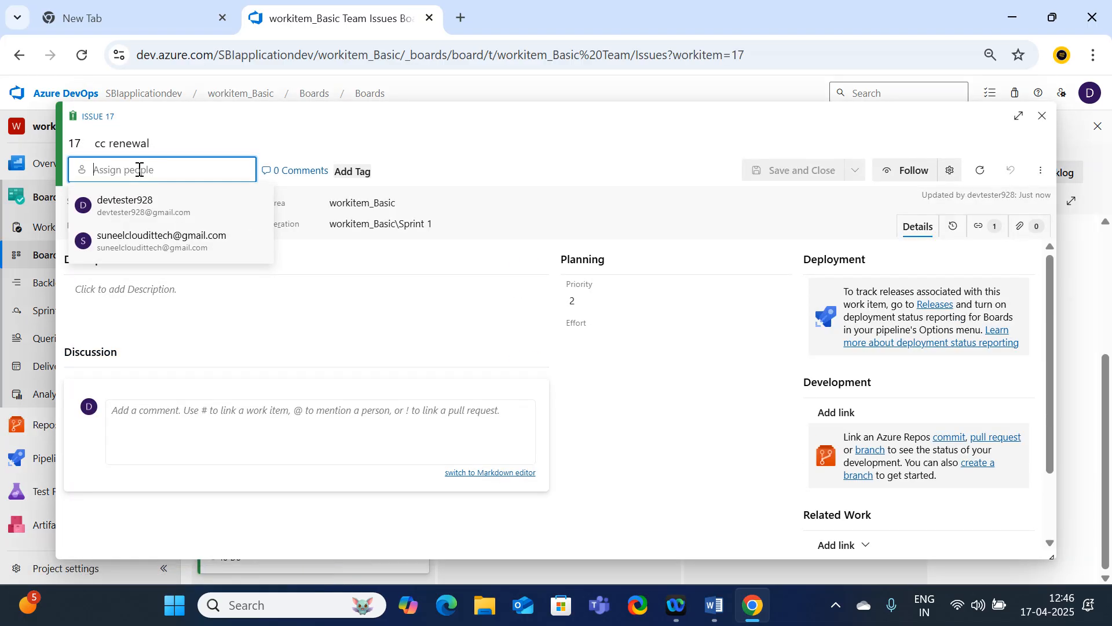
click(132, 249)
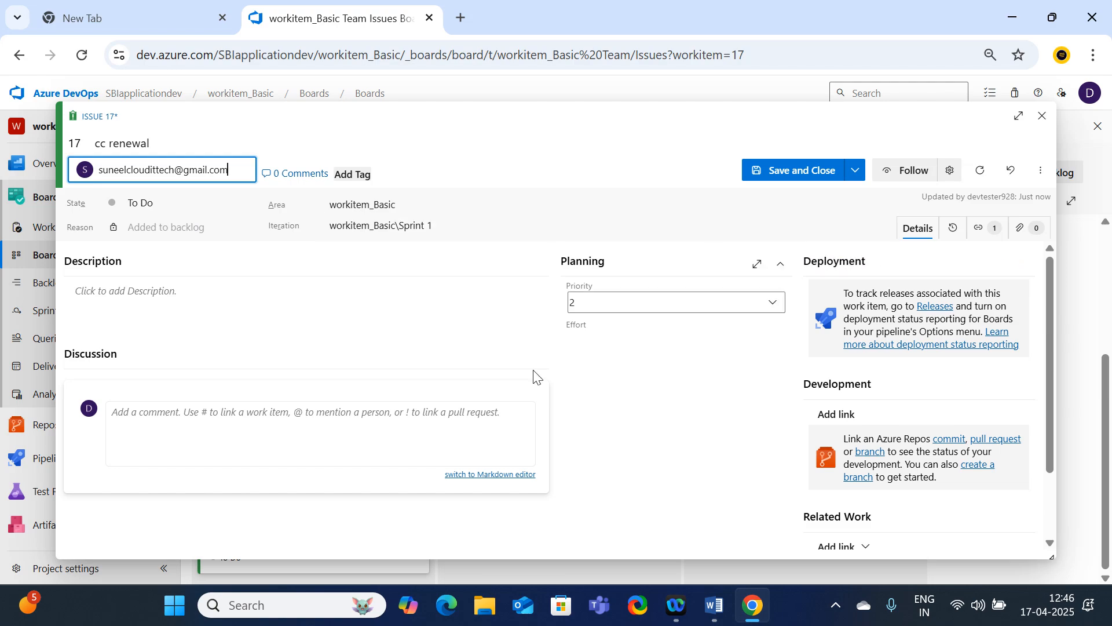
Describe the "cc renewal" issue as "cc renewal team need to work on this", then save and close it
click(171, 302)
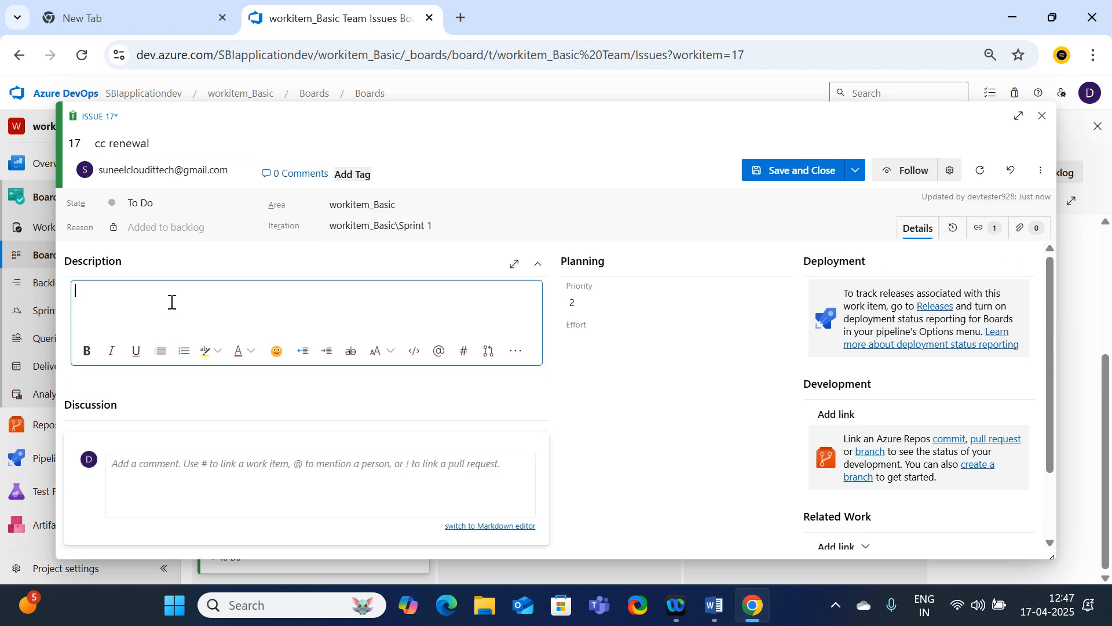
text(cc renawal team)
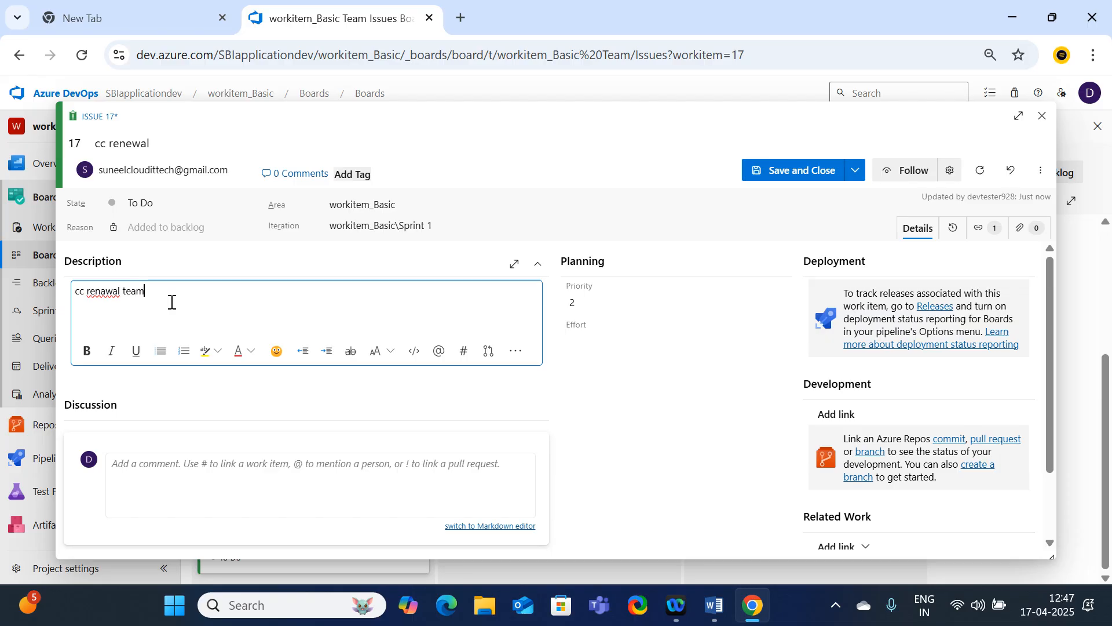
text( need to wo)
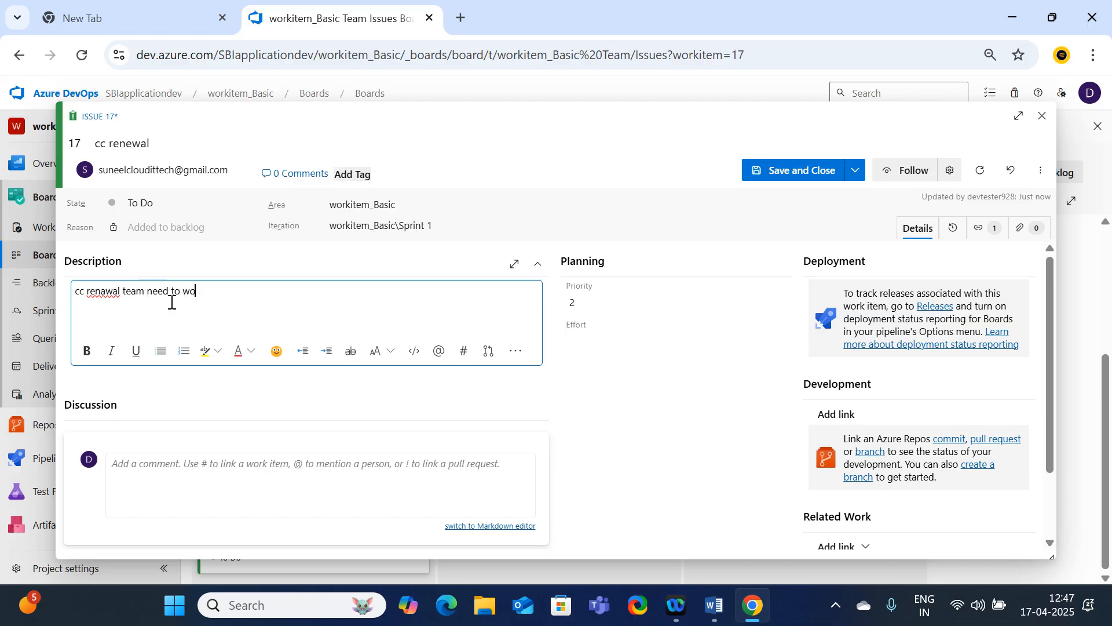
text(rk on this)
right_click(112, 292)
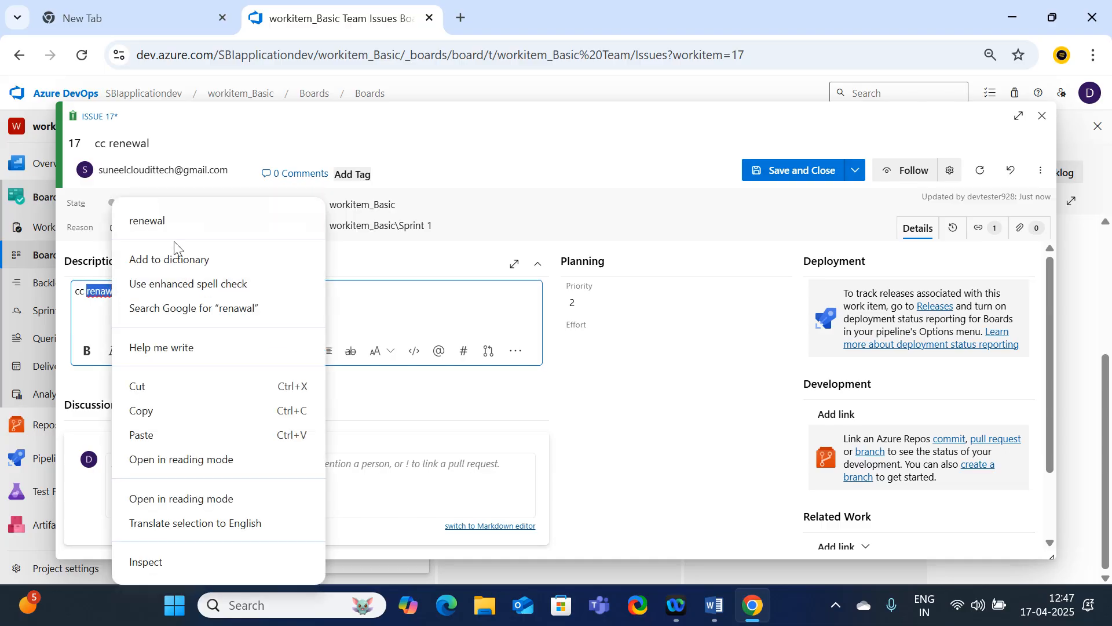
click(168, 221)
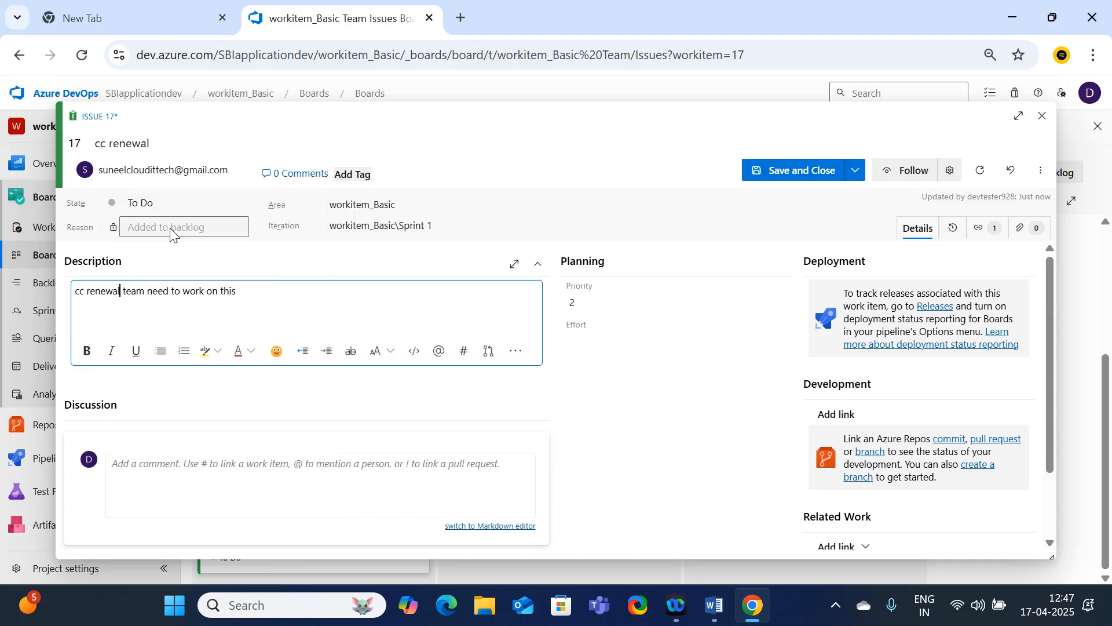
click(794, 174)
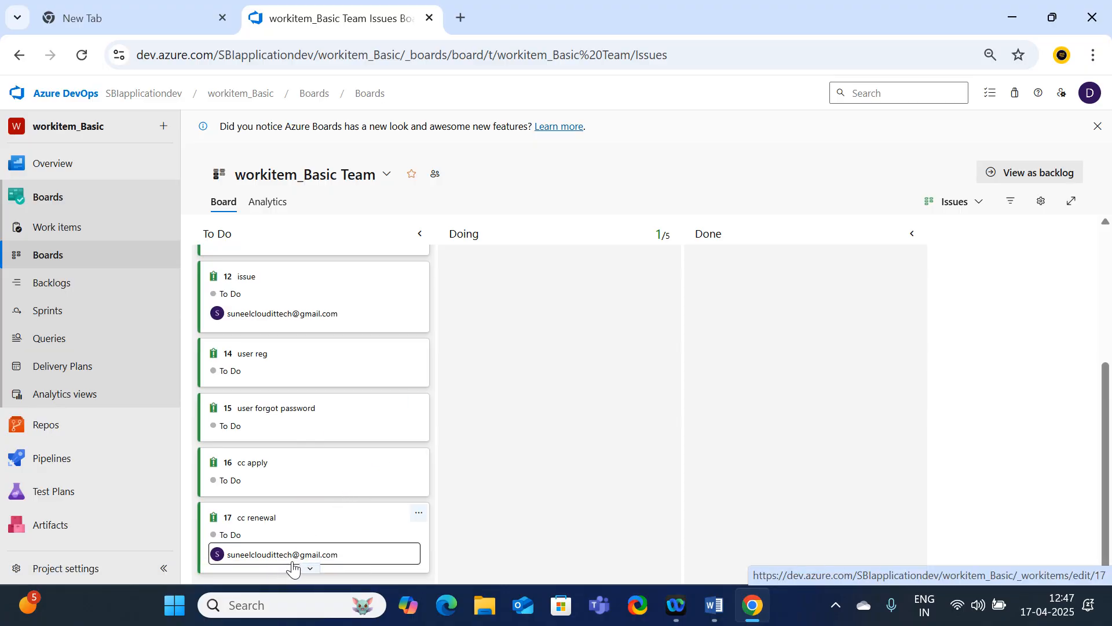
Reopen the "cc renewal" issue, set its priority to 3, and save and close it
click(249, 525)
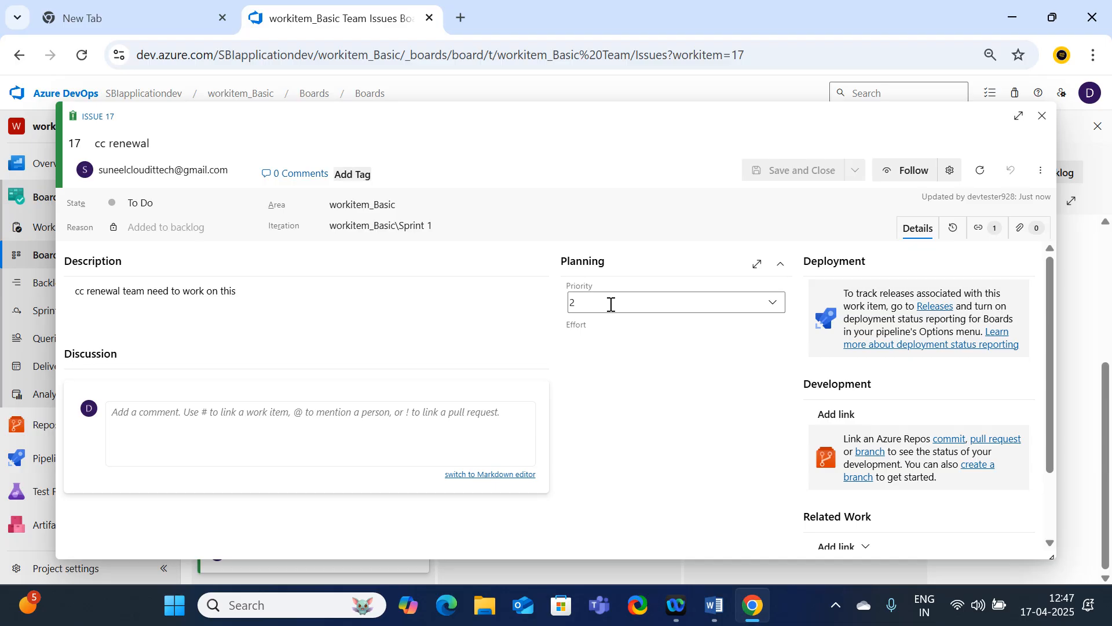
click(773, 303)
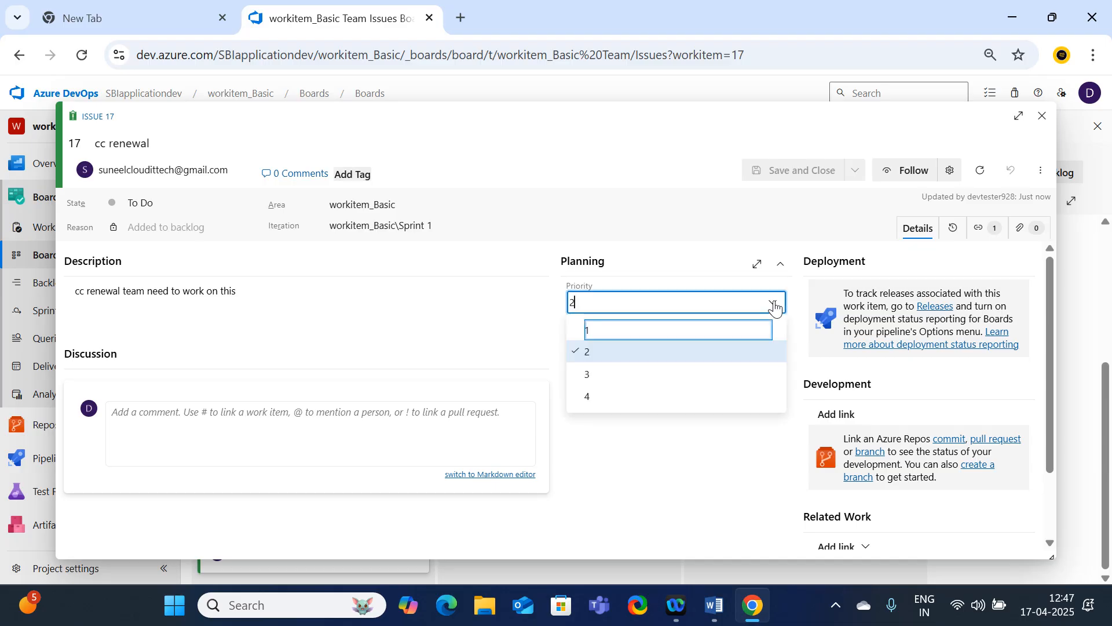
click(585, 379)
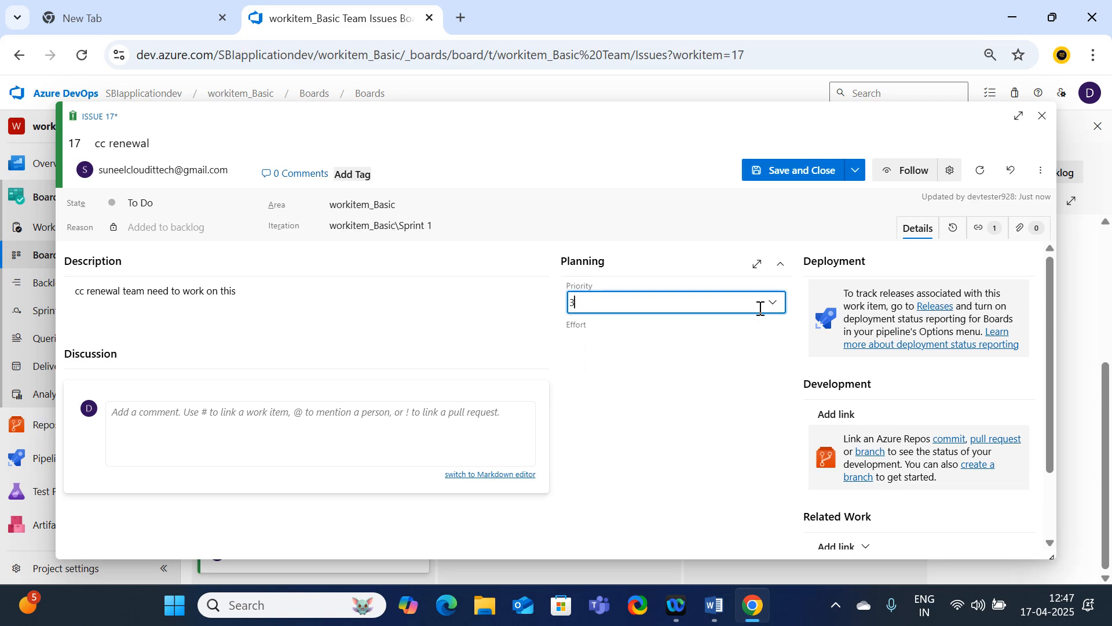
click(774, 305)
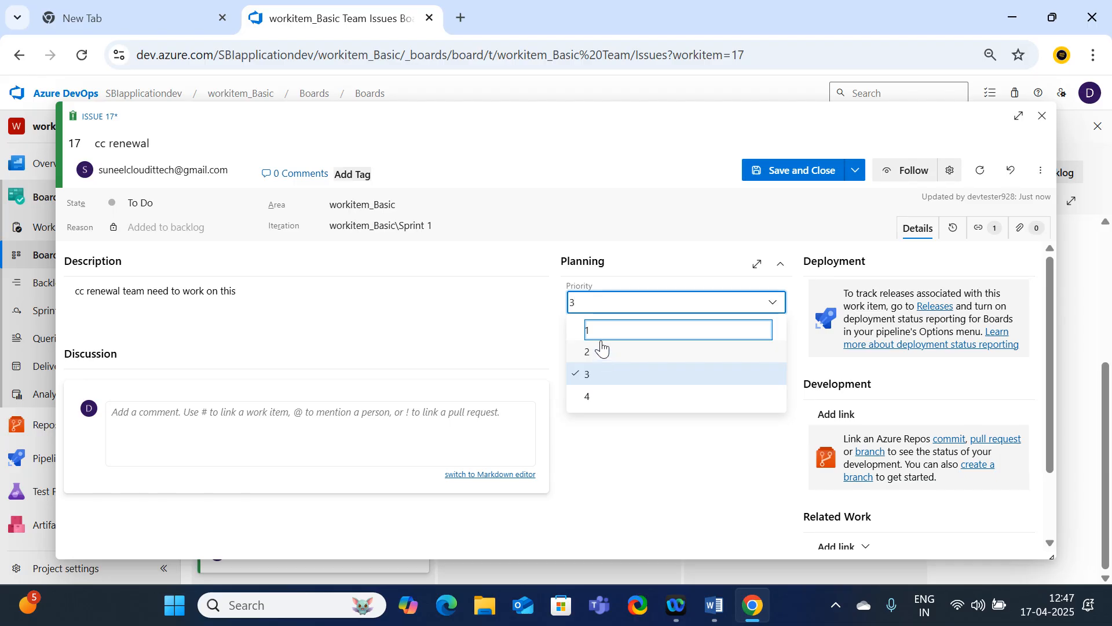
click(597, 382)
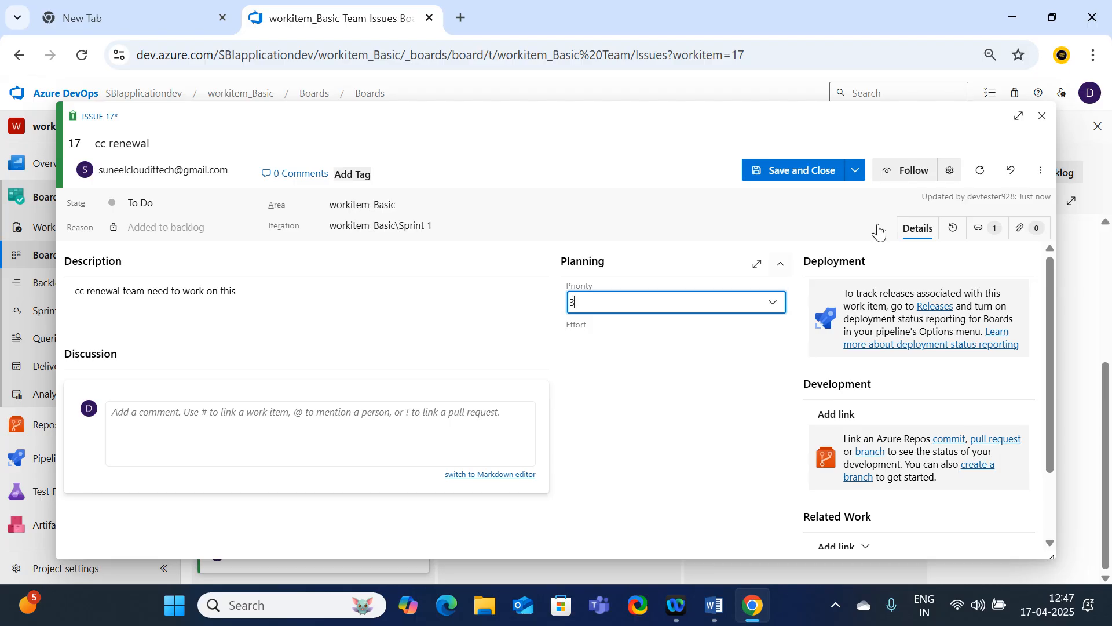
click(784, 178)
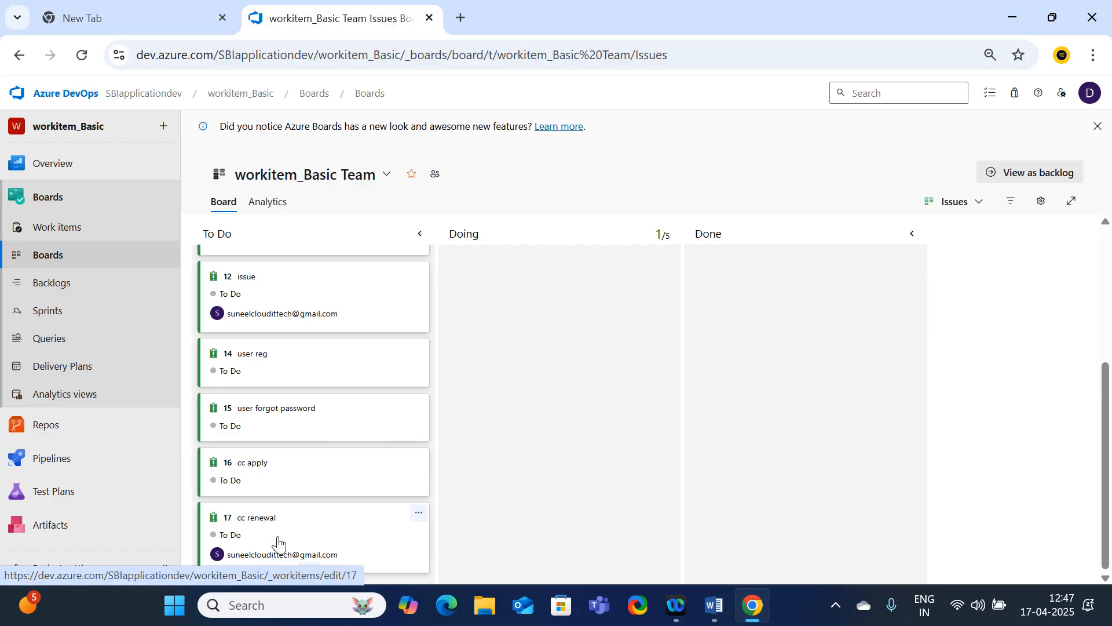
Follow the "cc renewal" issue and close its details
click(258, 521)
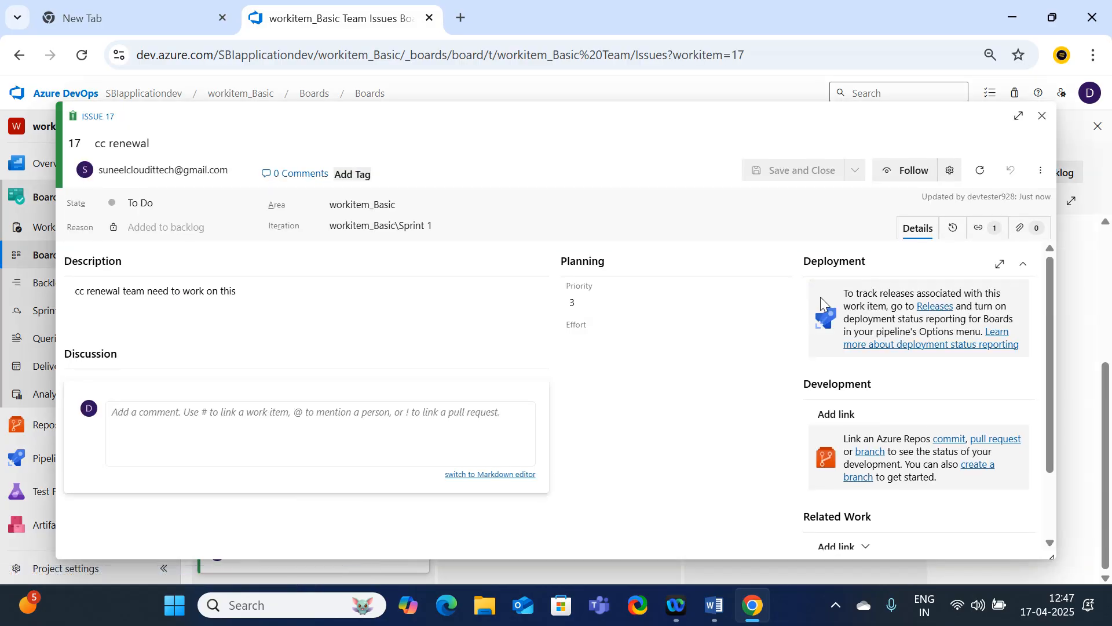
click(905, 172)
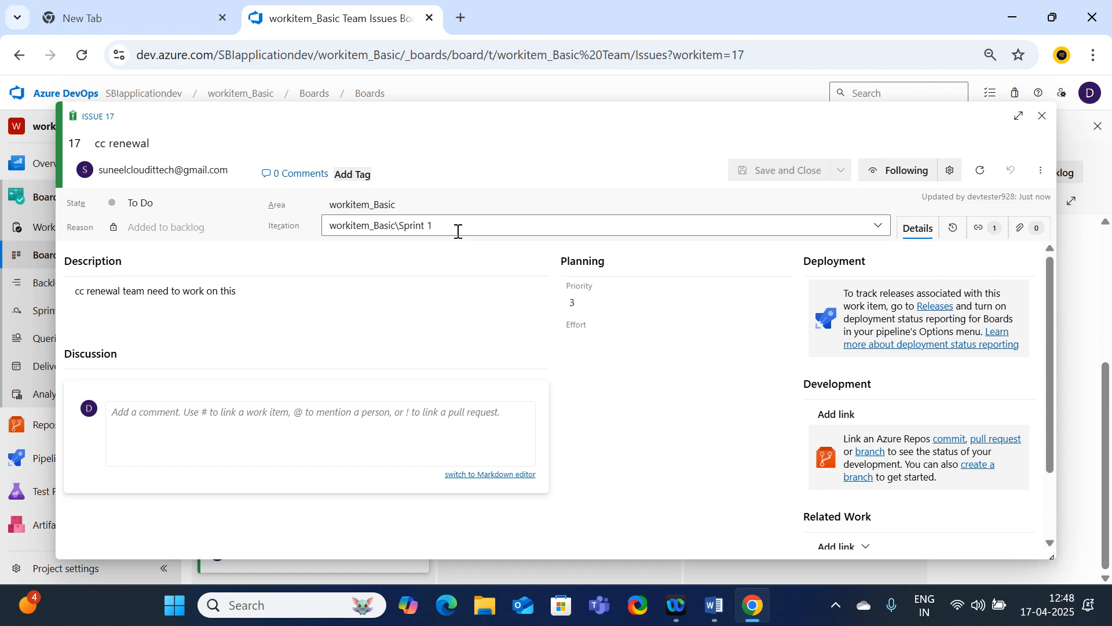
click(1042, 116)
Review the team backlog with the tasks under Login Module expanded, and check the backlog's analytics
mouse_move(177, 415)
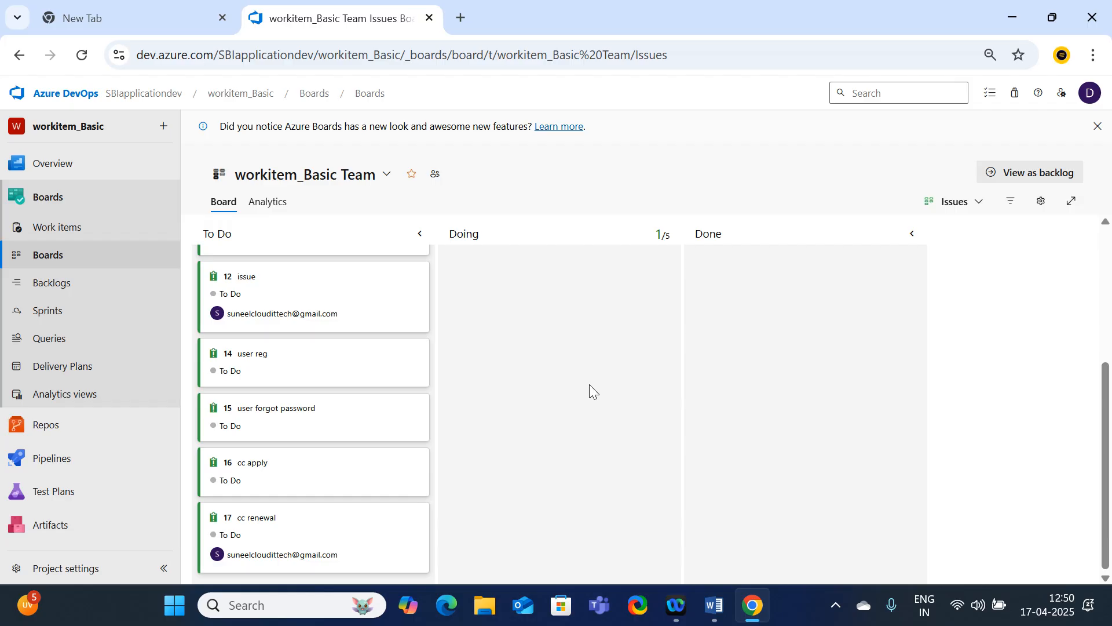
click(51, 294)
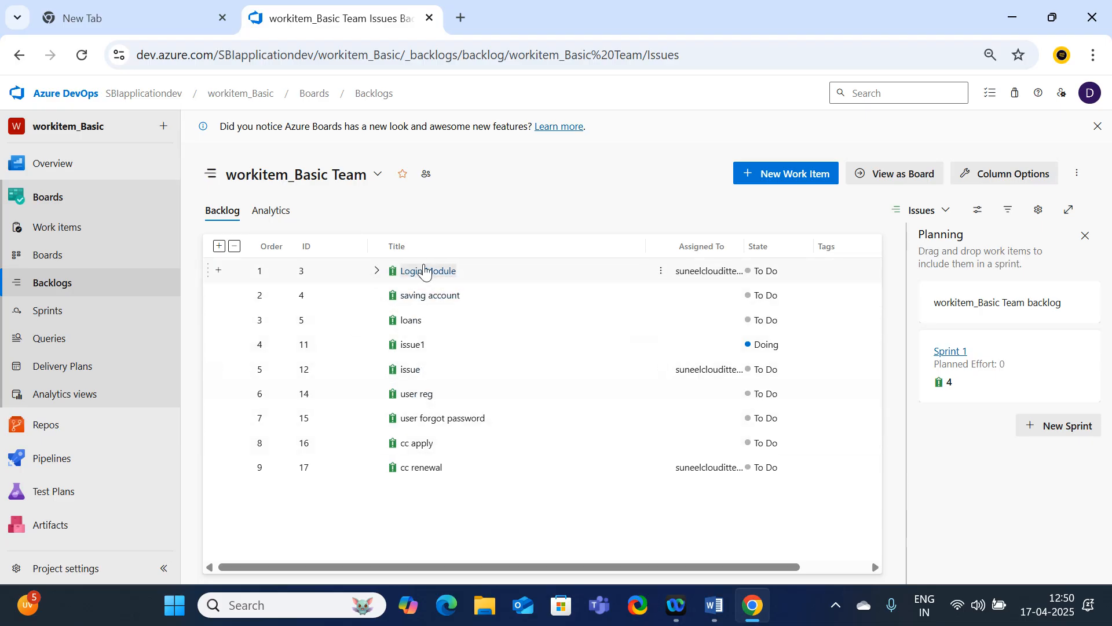
click(377, 272)
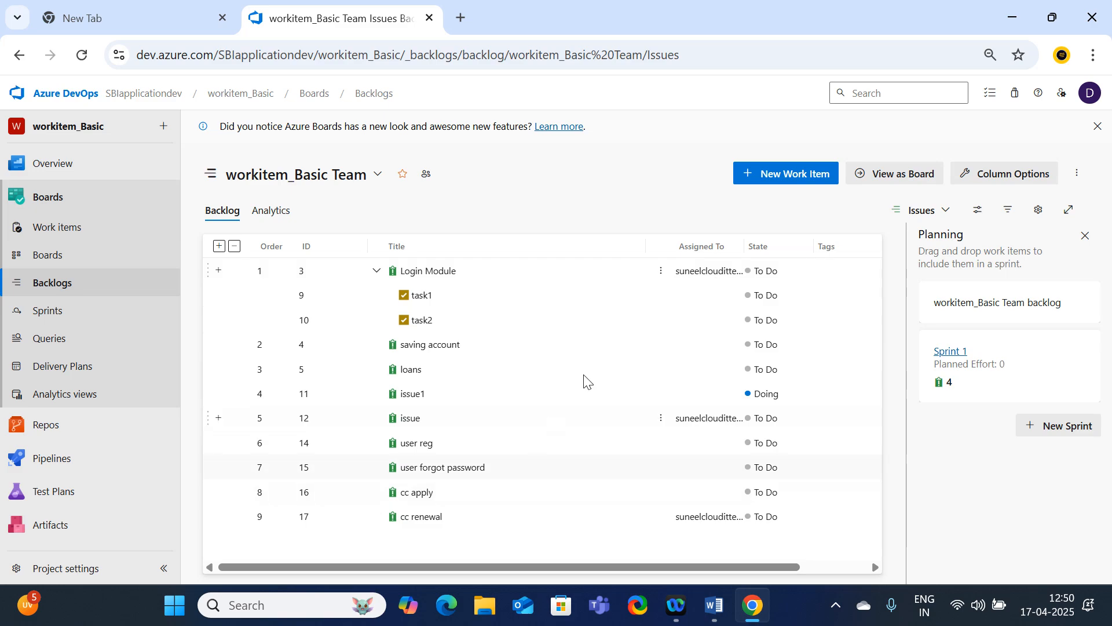
click(282, 213)
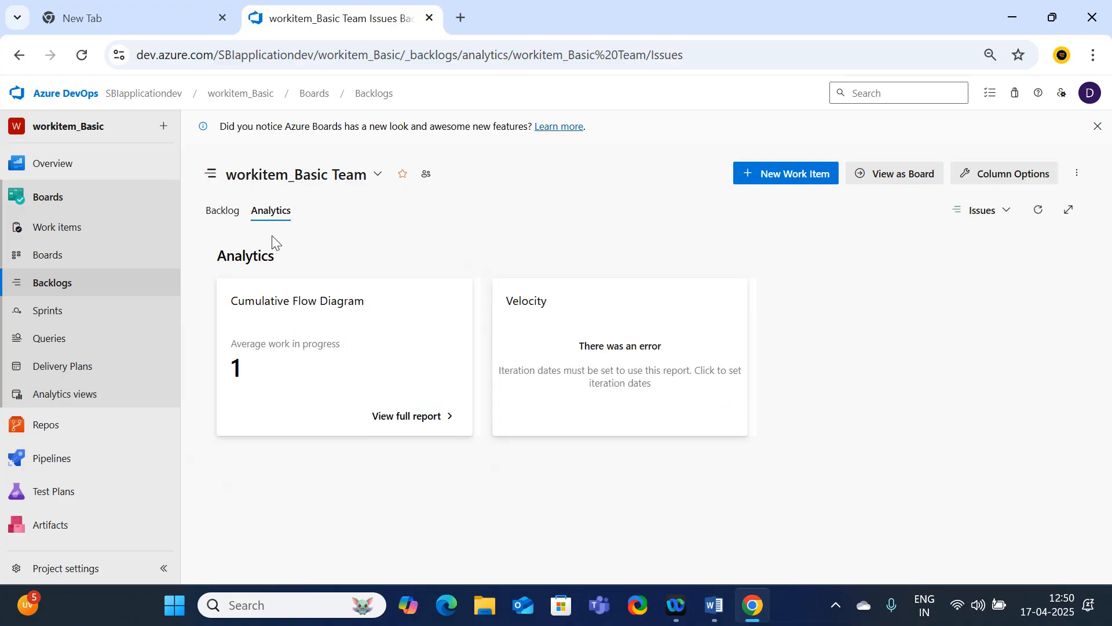
click(227, 218)
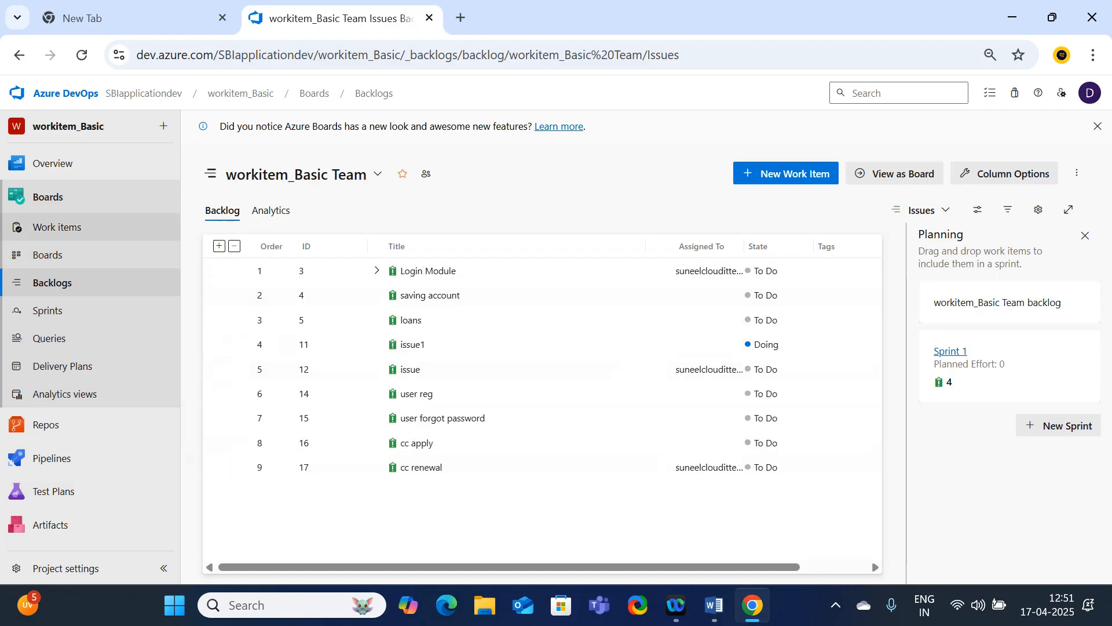
Return to the team board and examine the available actions for issue1, including moving it to another column or iteration
click(34, 260)
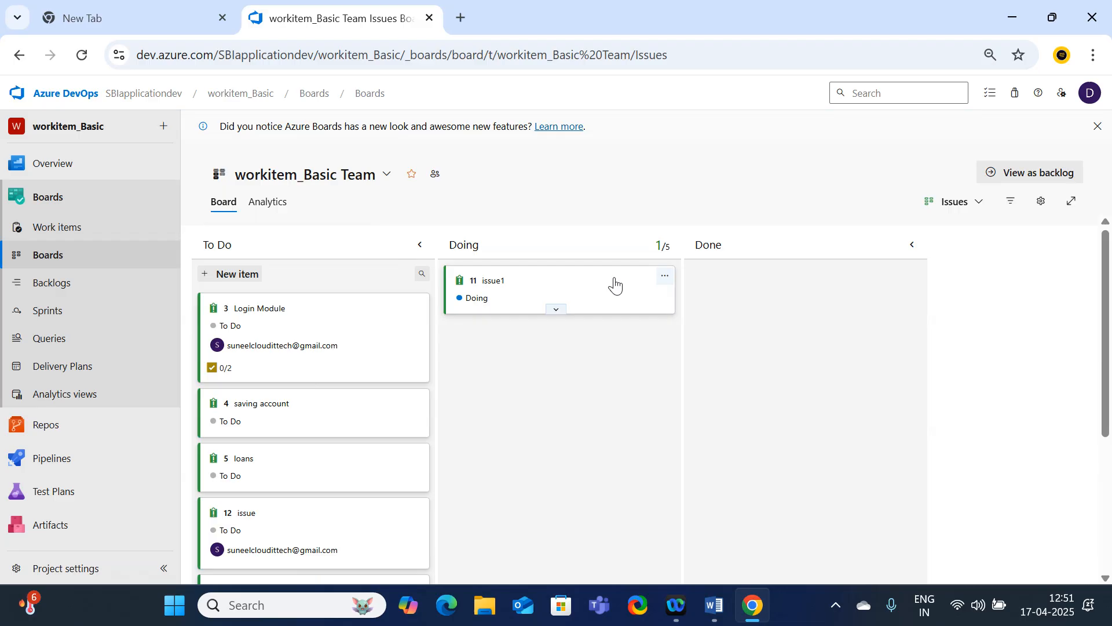
click(665, 276)
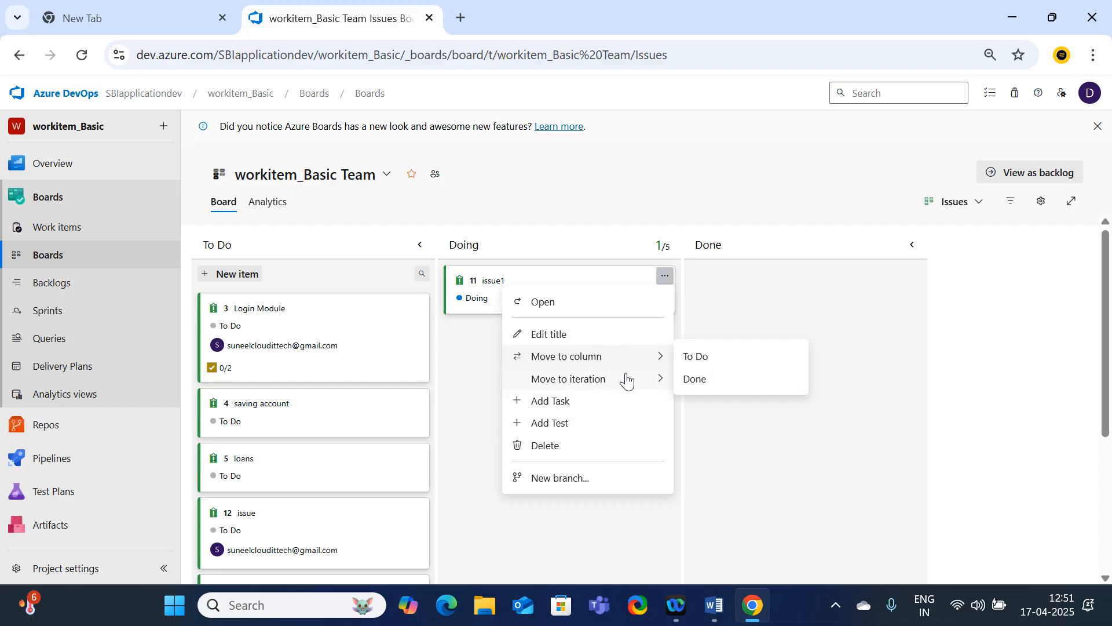
mouse_move(621, 380)
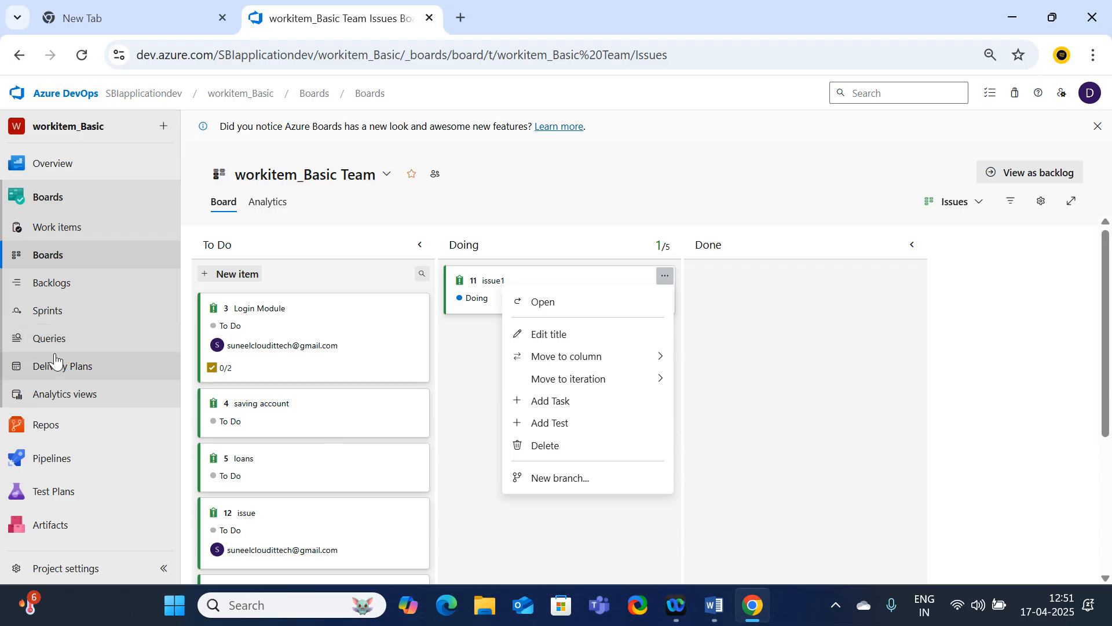
Add a work item titled "Sprint new planning" to the Sprint 1 taskboard
click(51, 322)
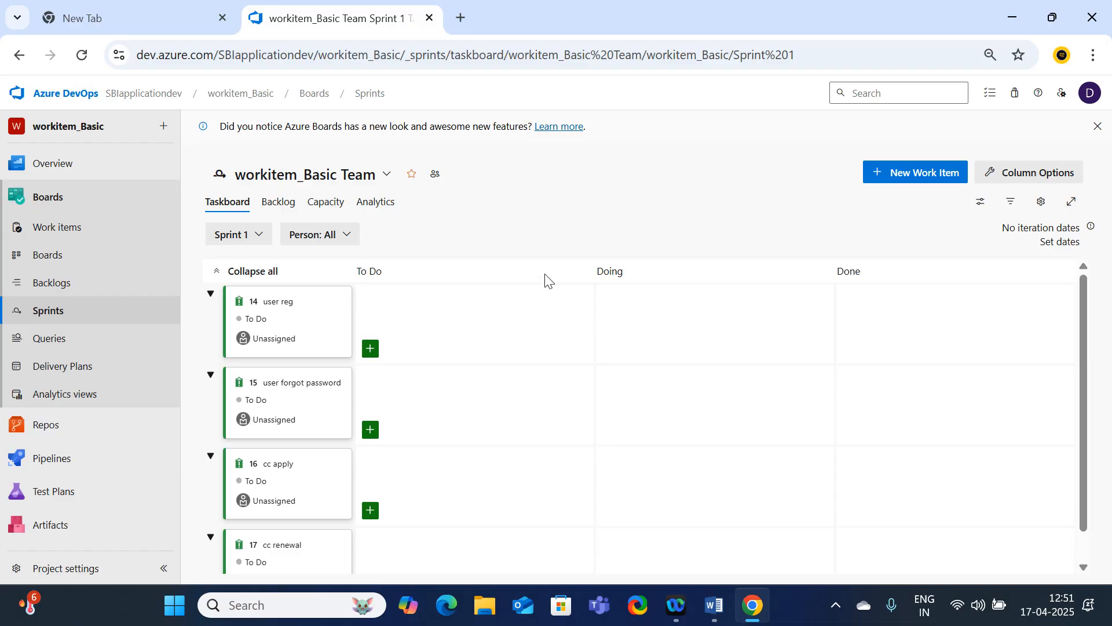
click(896, 182)
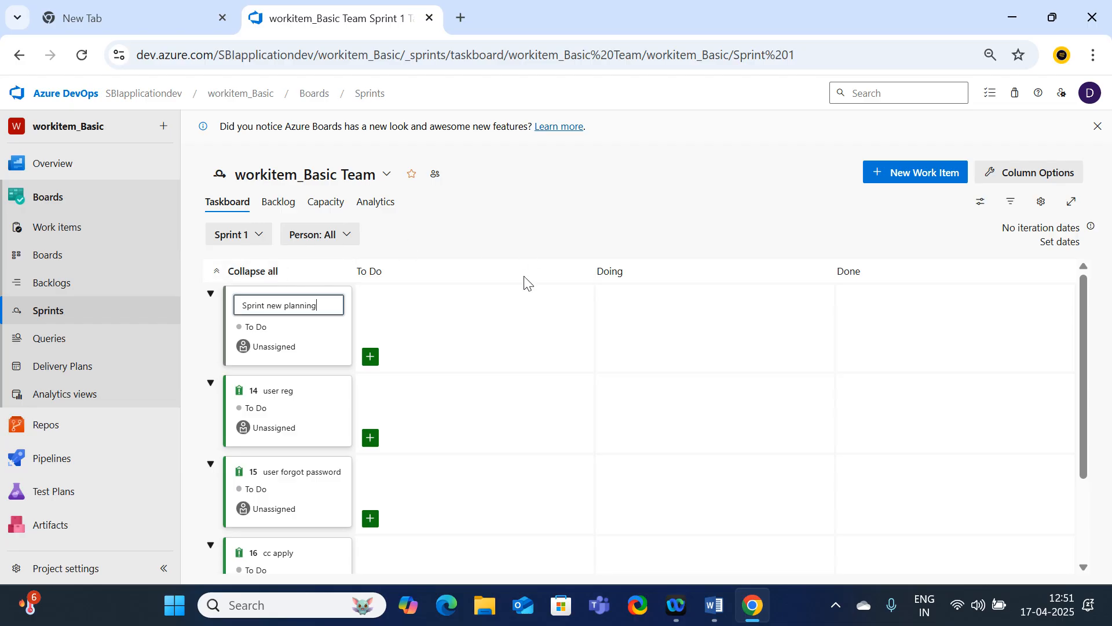
key(Return)
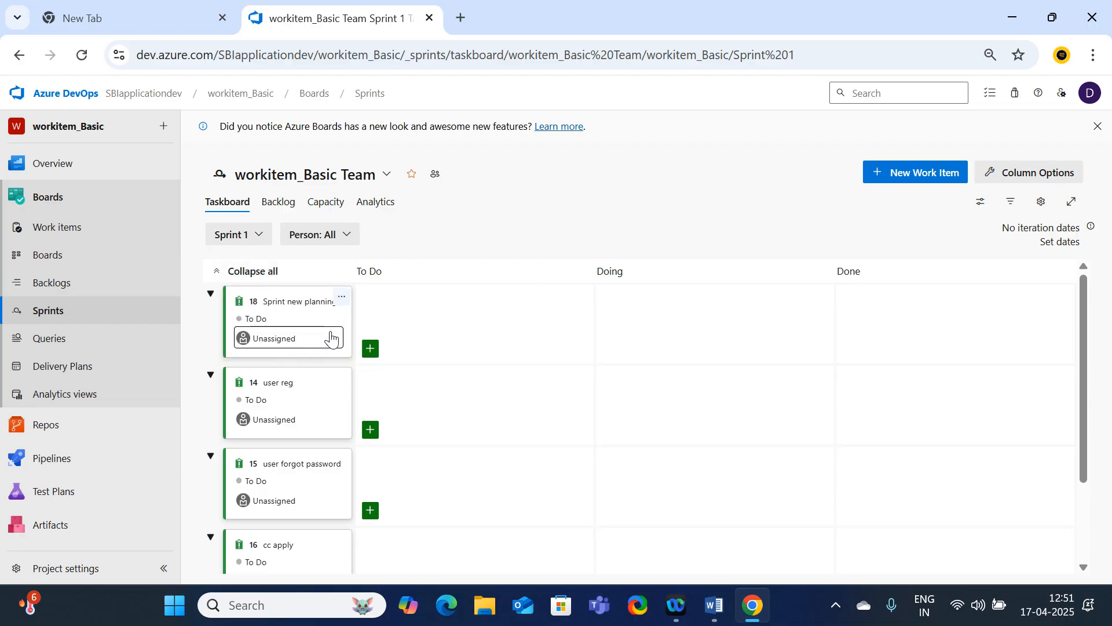
Check the details of the "Sprint new planning" issue, close it, and open the directory of team sprints
click(282, 302)
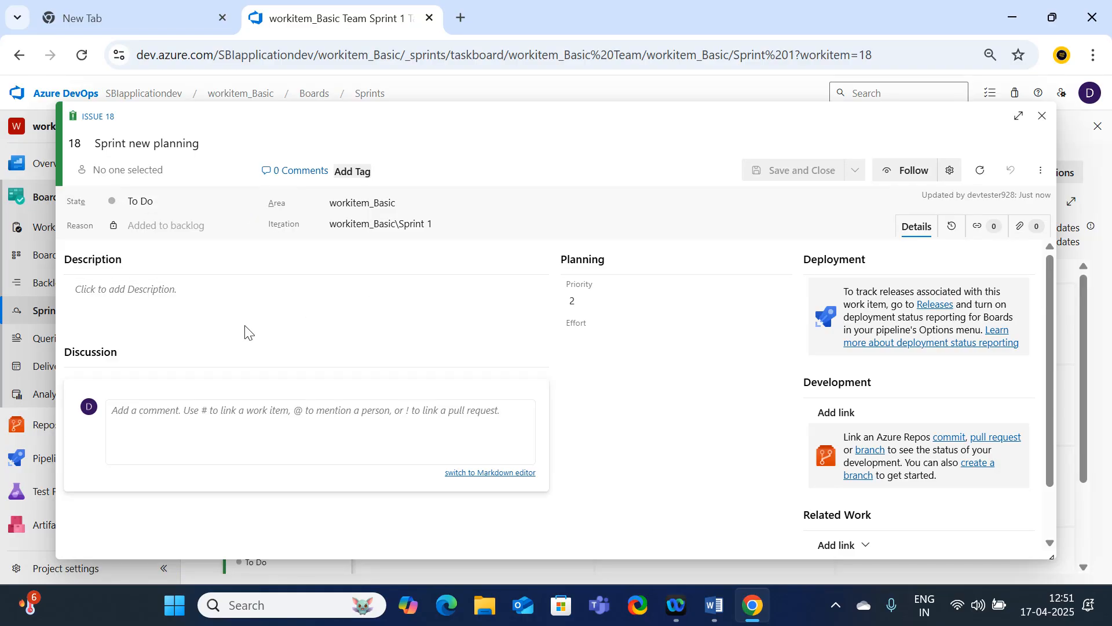
click(1043, 116)
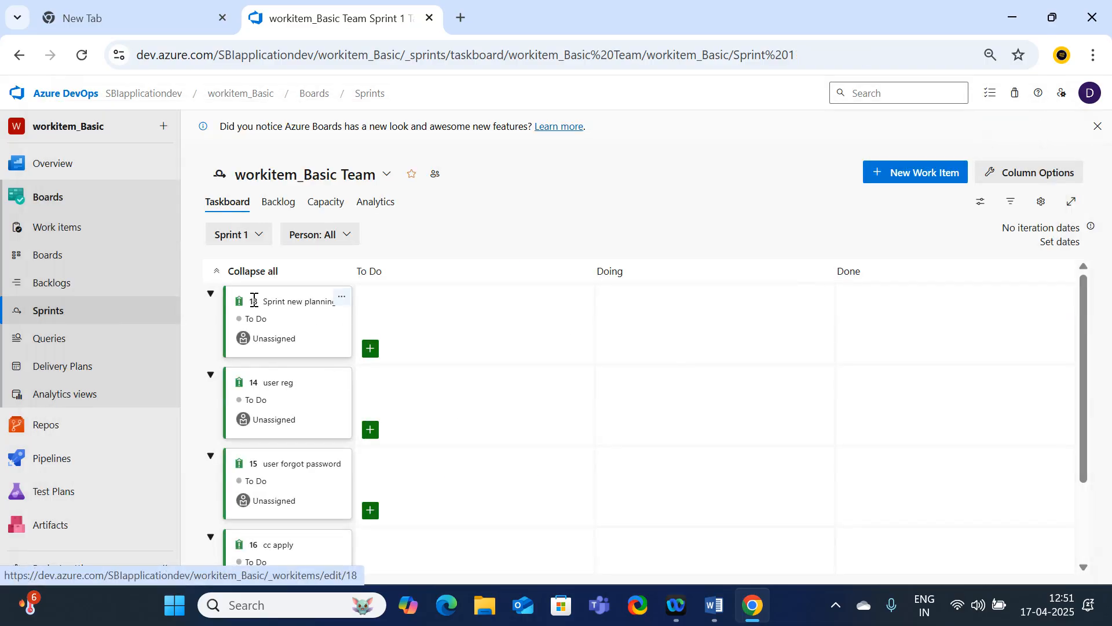
click(61, 312)
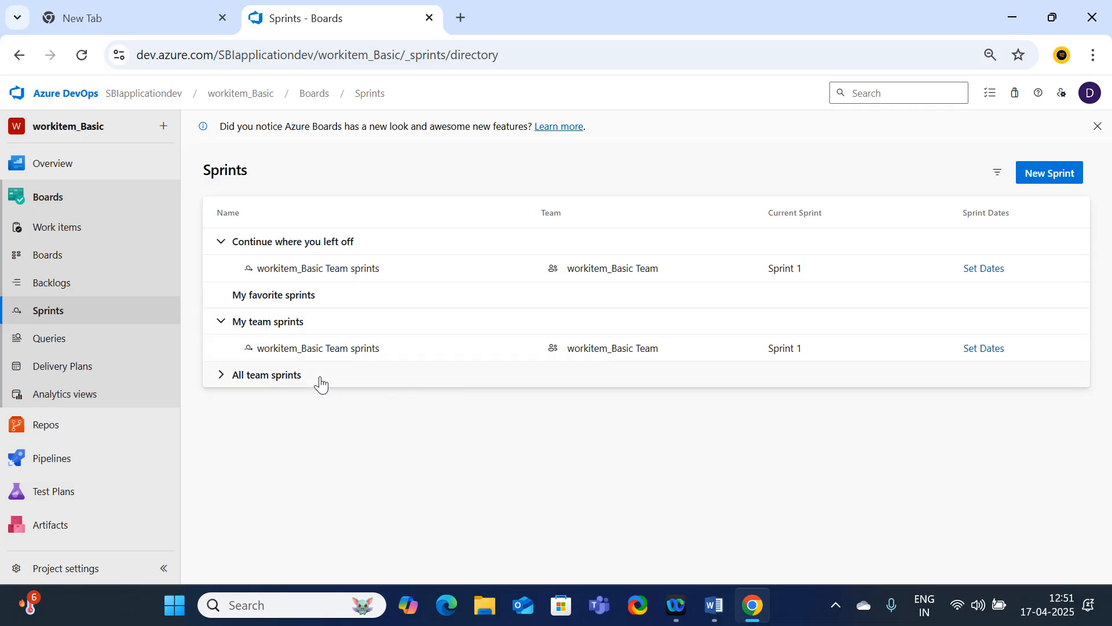
Review the "Sprint new planning" issue from the team's Sprint 1 taskboard, close it, and view the sprint backlog
click(235, 379)
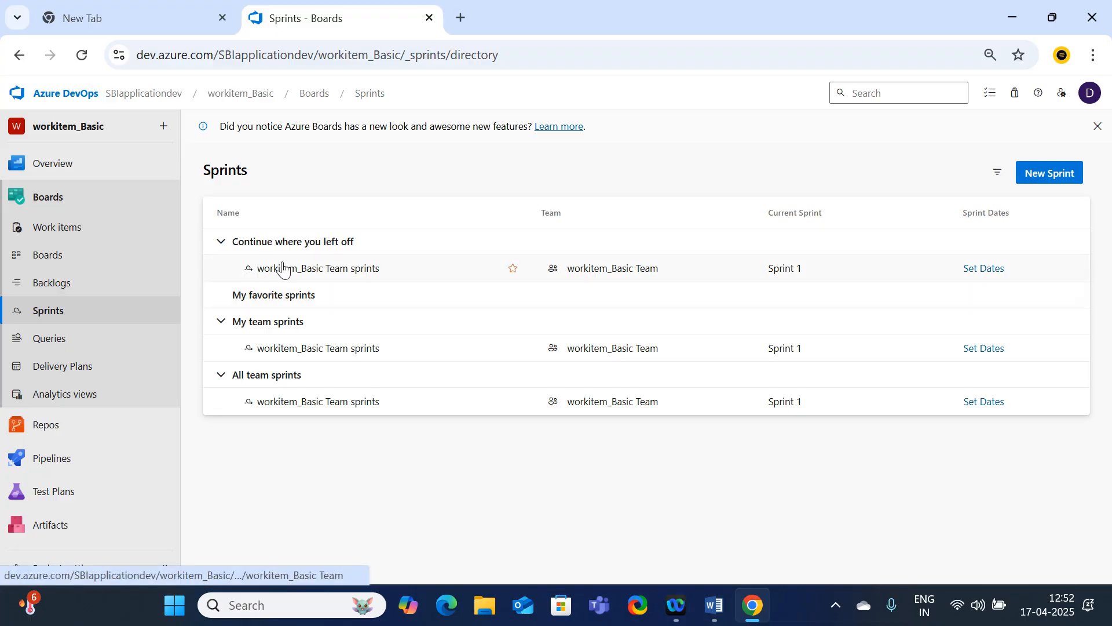
click(336, 271)
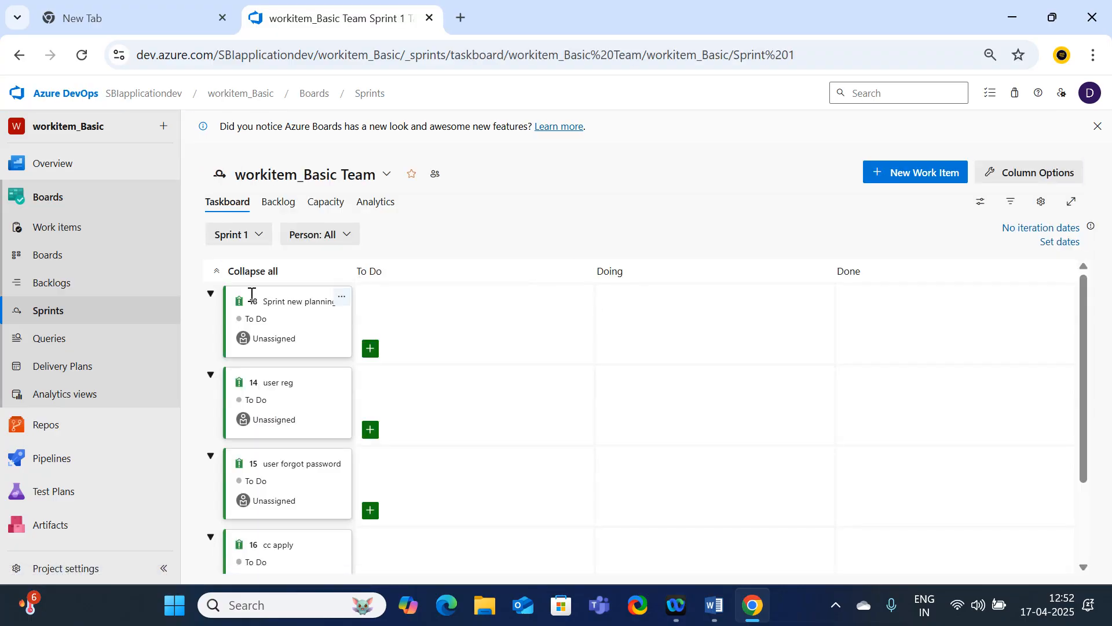
click(296, 306)
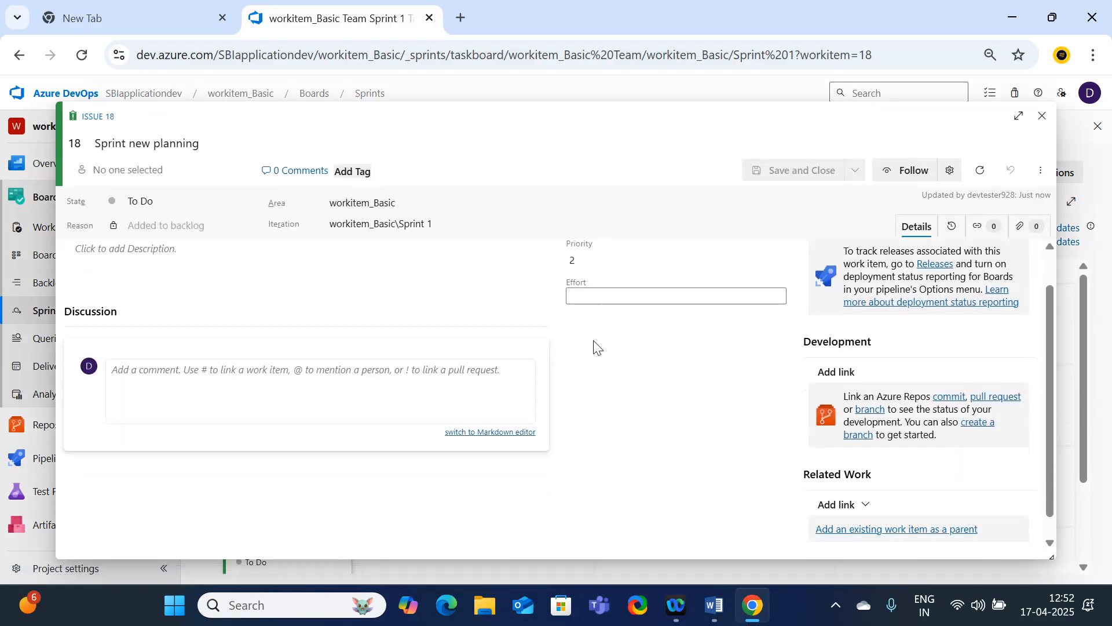
scroll(594, 353, up, 2)
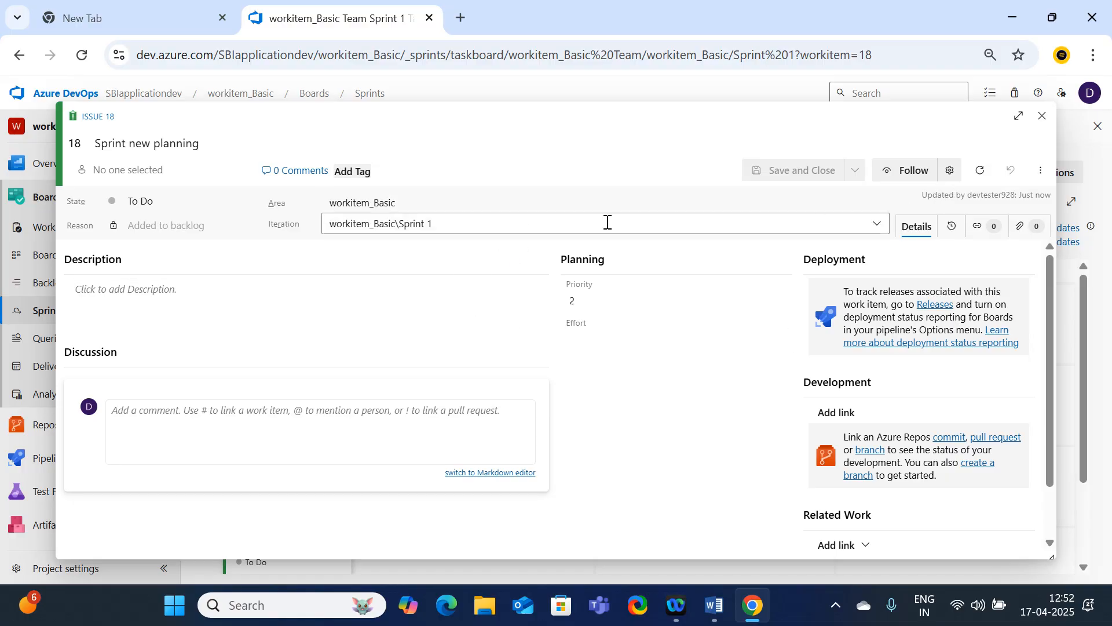
click(1042, 116)
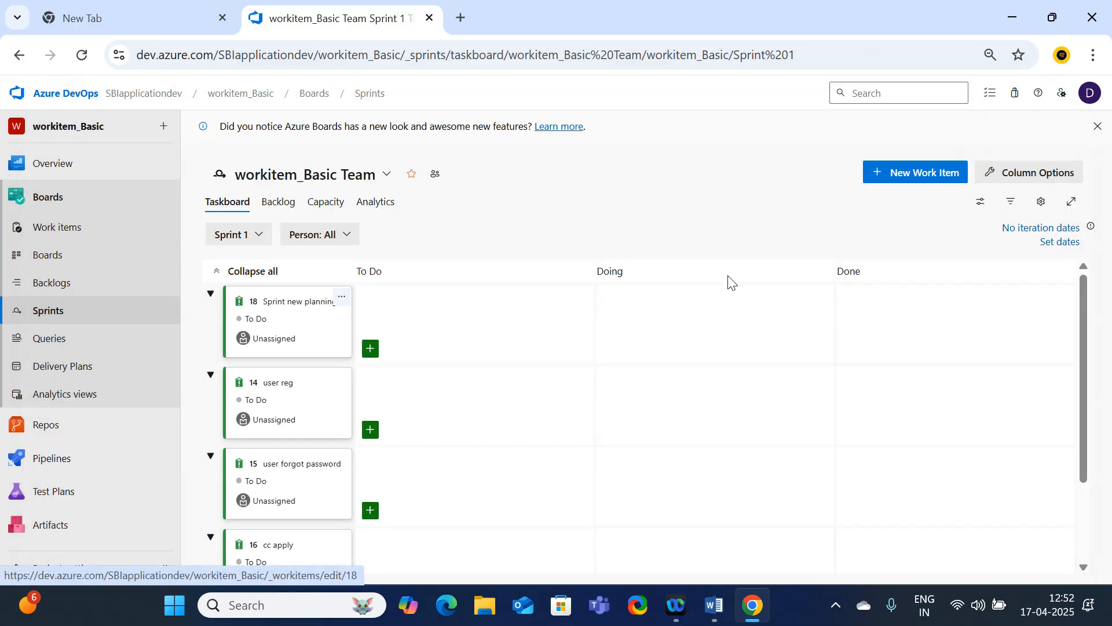
click(277, 204)
Set Sprint 1 to run from 4/21/2025 to 5/2/2025, save it, and check its dates under all team sprints
click(41, 318)
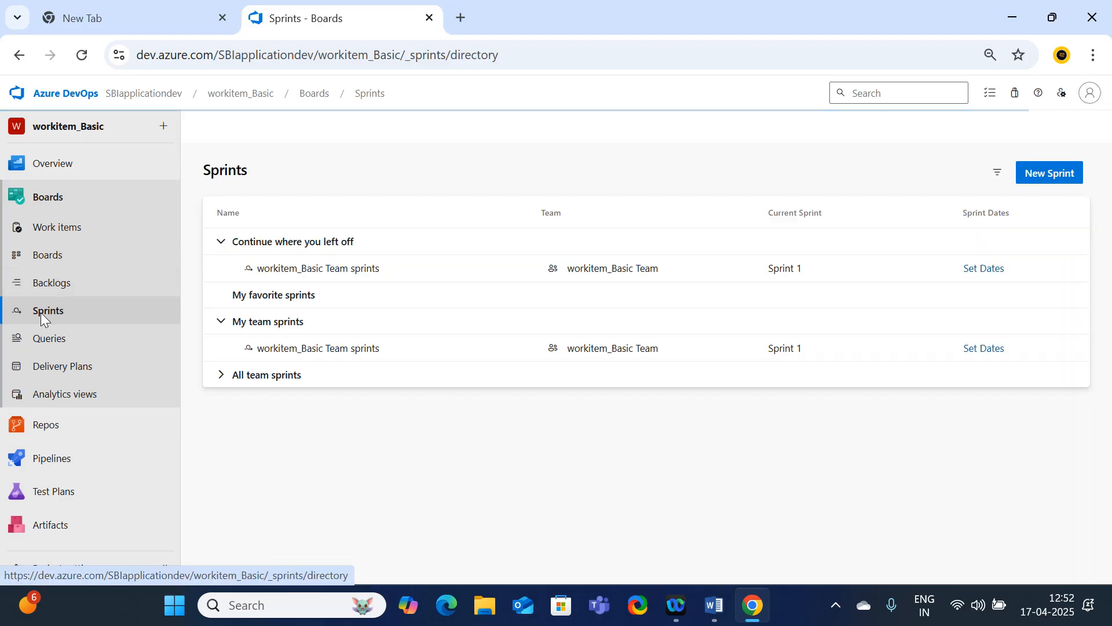
click(985, 270)
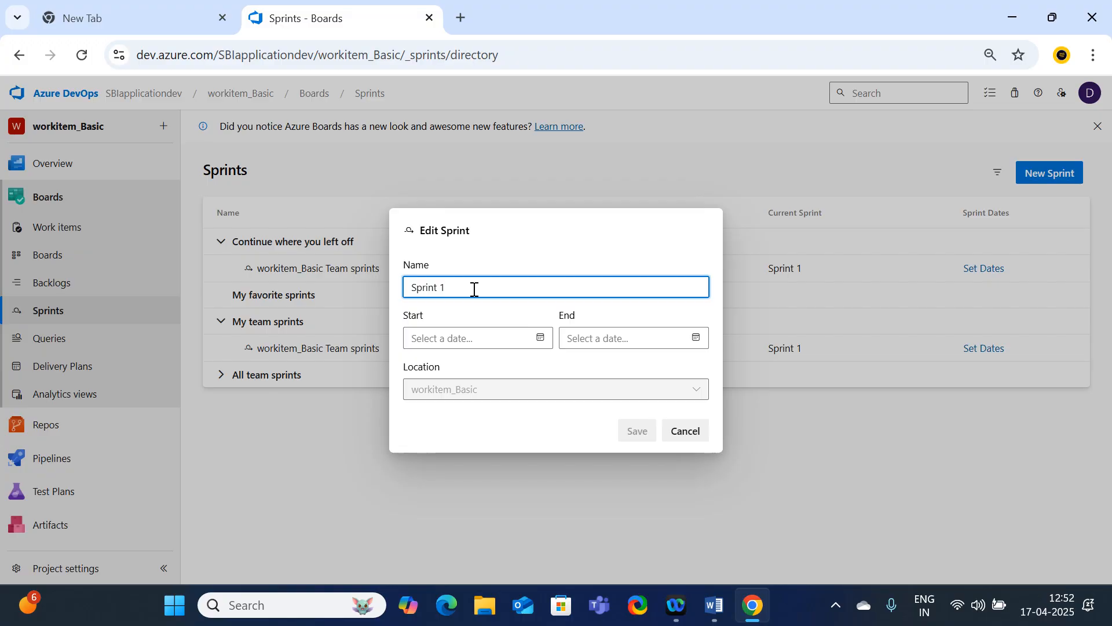
click(540, 341)
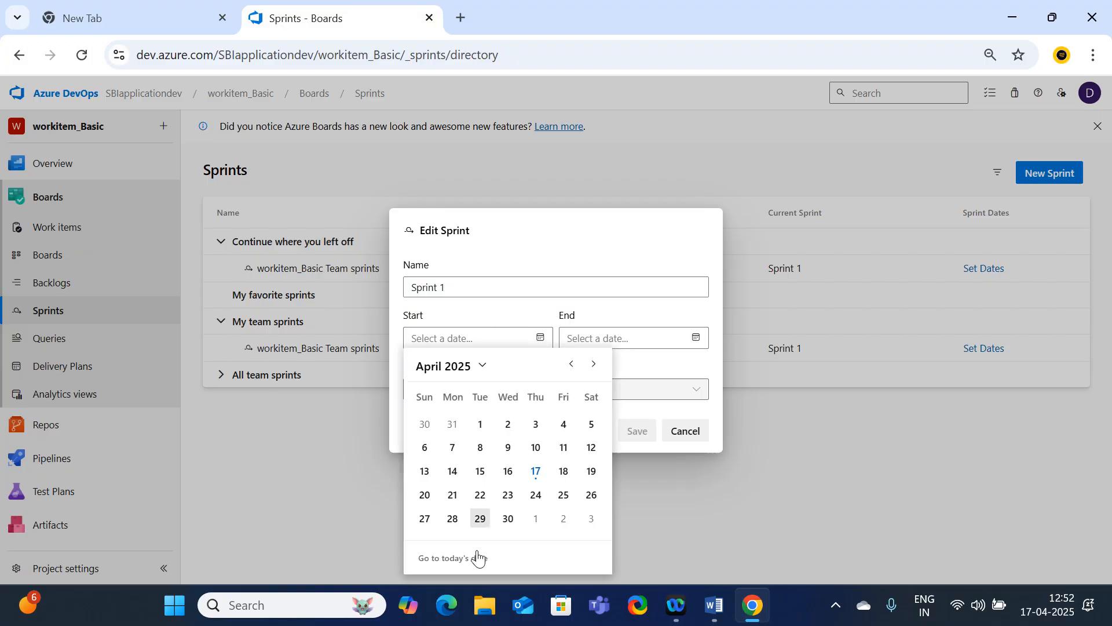
click(452, 496)
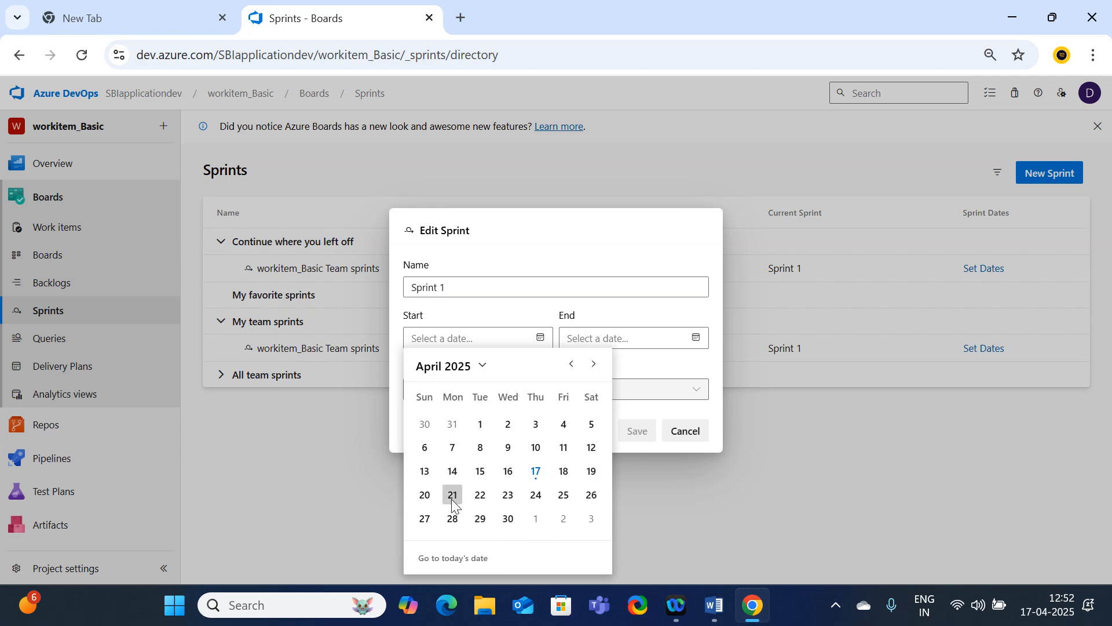
click(704, 342)
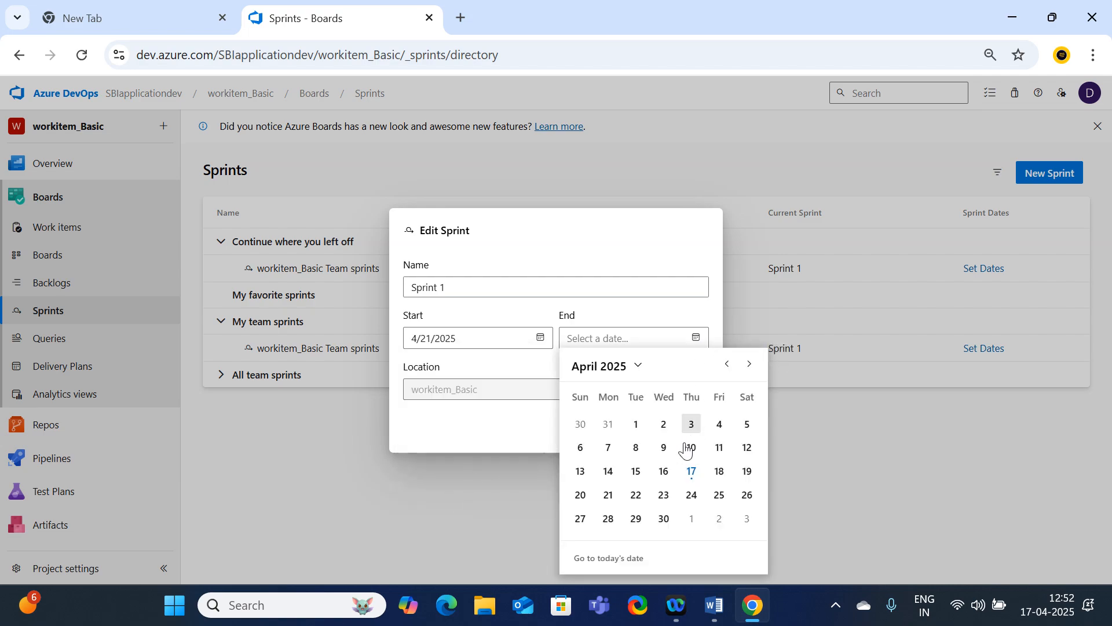
click(750, 365)
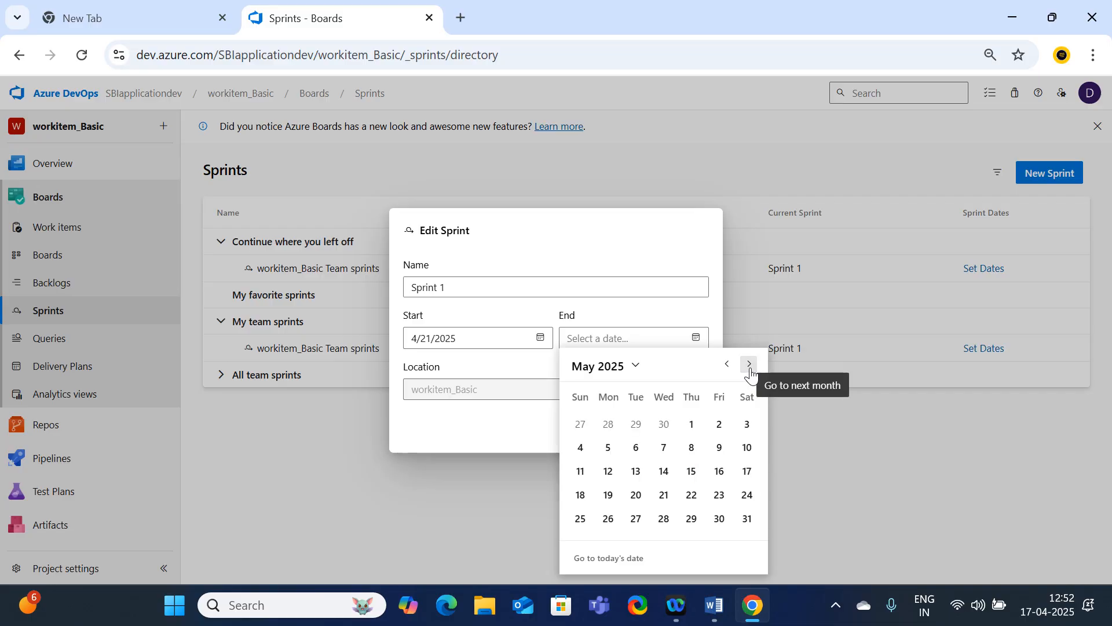
click(721, 426)
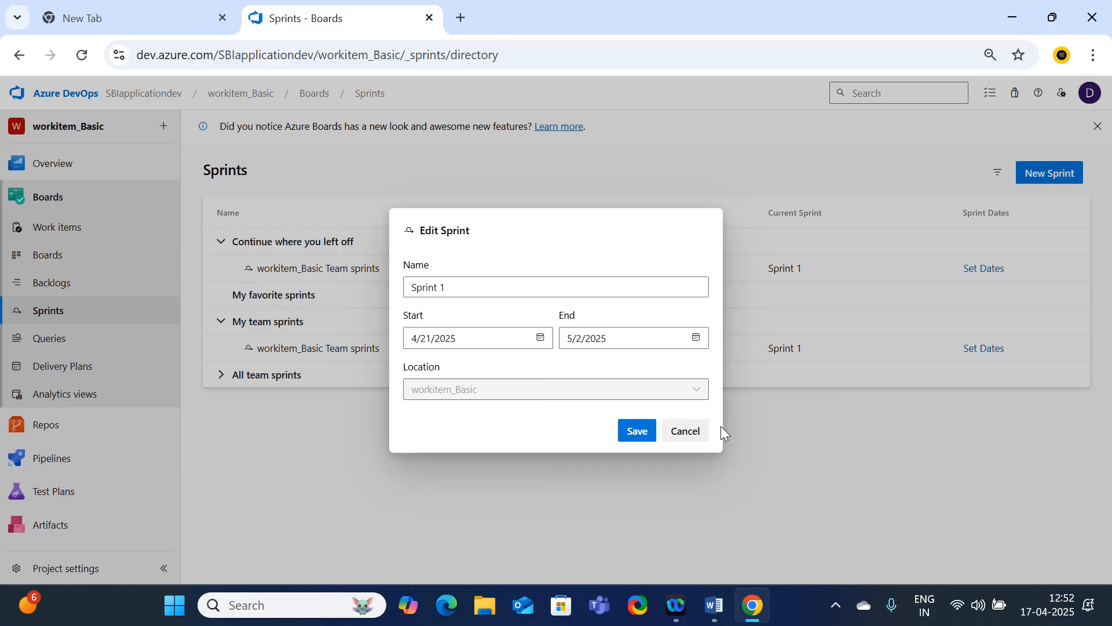
click(638, 430)
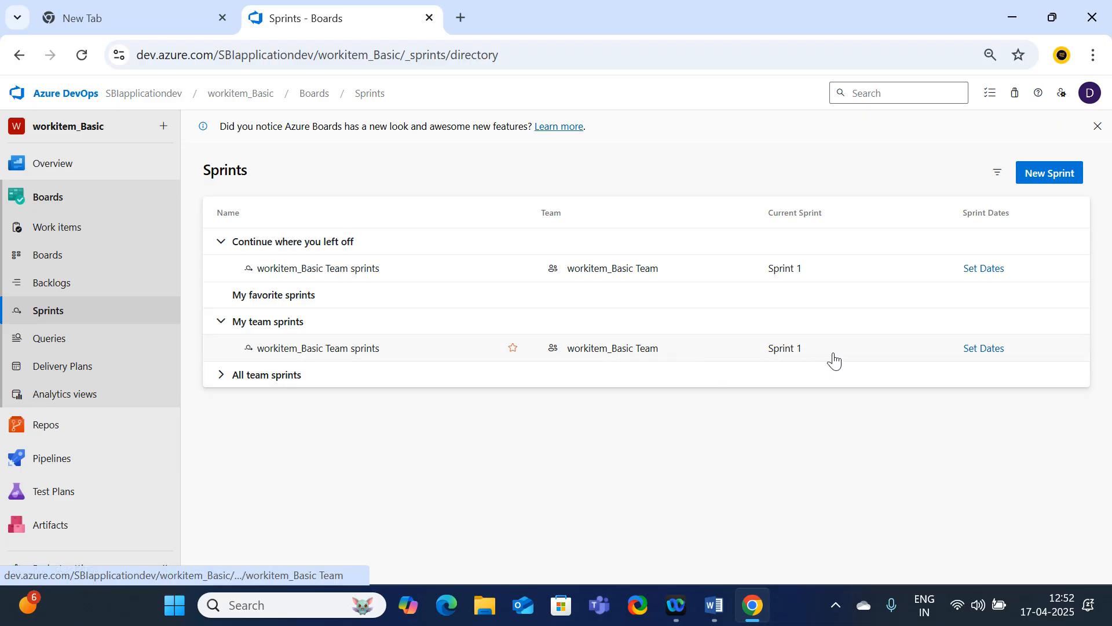
click(232, 382)
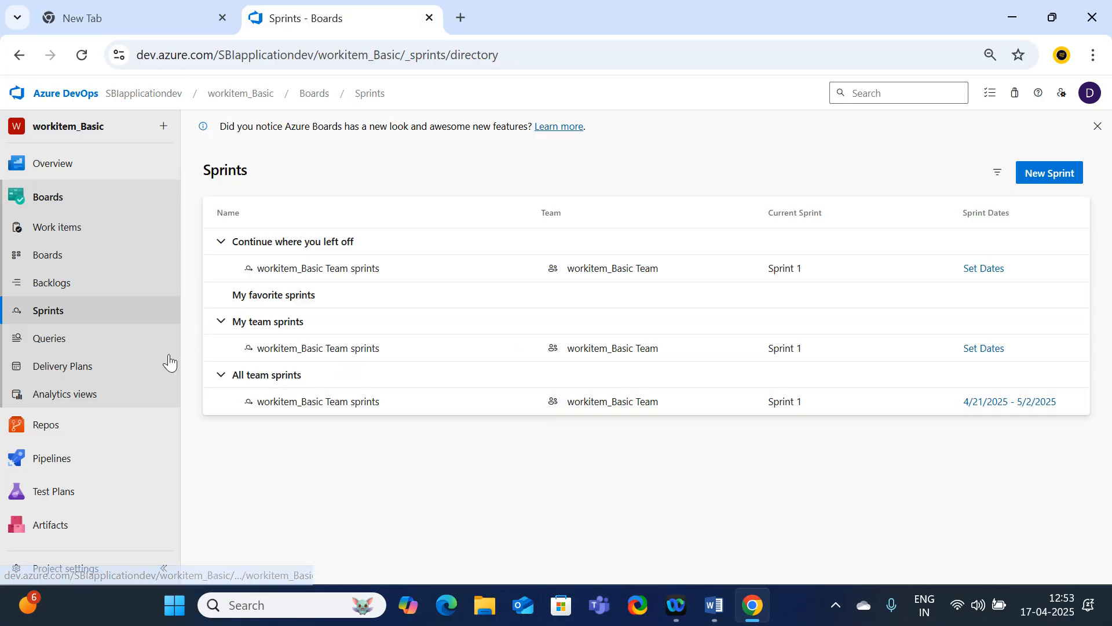
Start a new work item query and examine its results and the filter clauses in the query editor
click(77, 343)
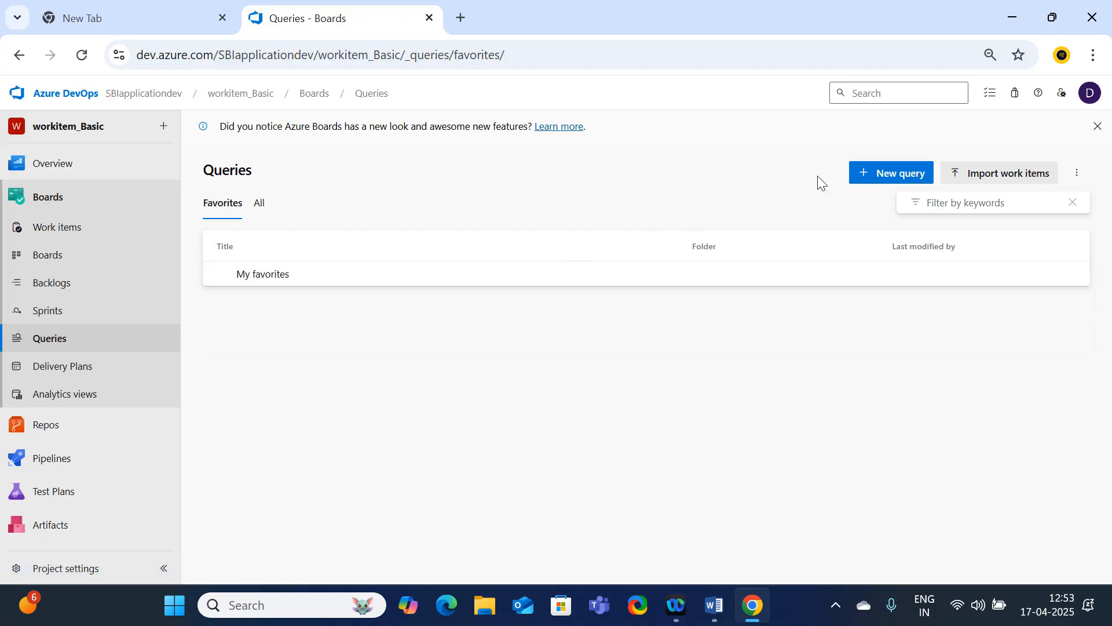
click(884, 177)
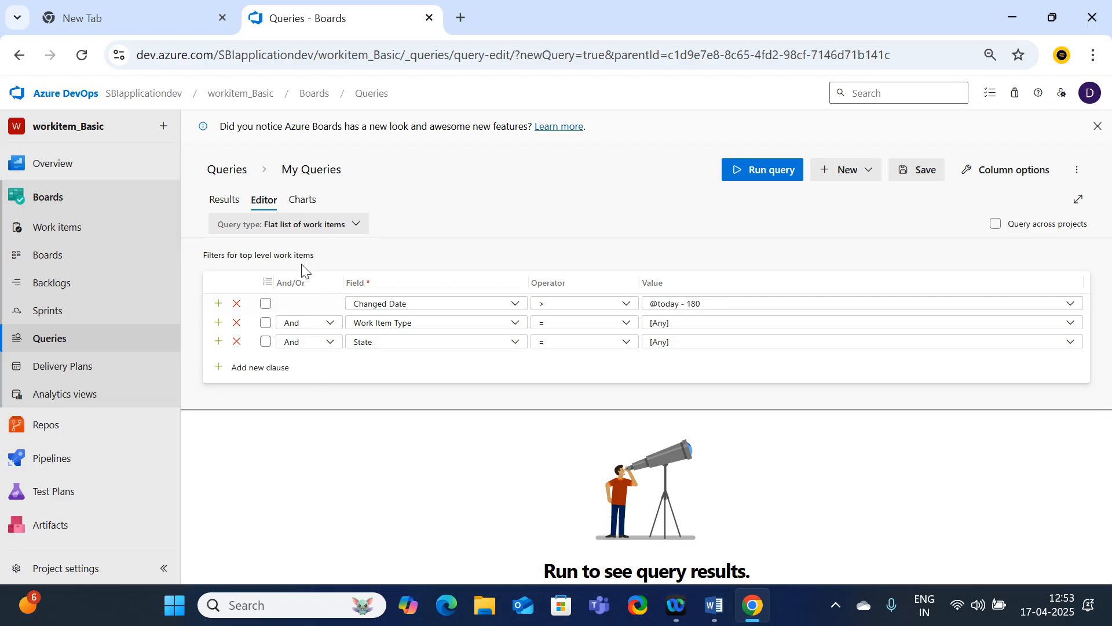
click(223, 200)
click(264, 203)
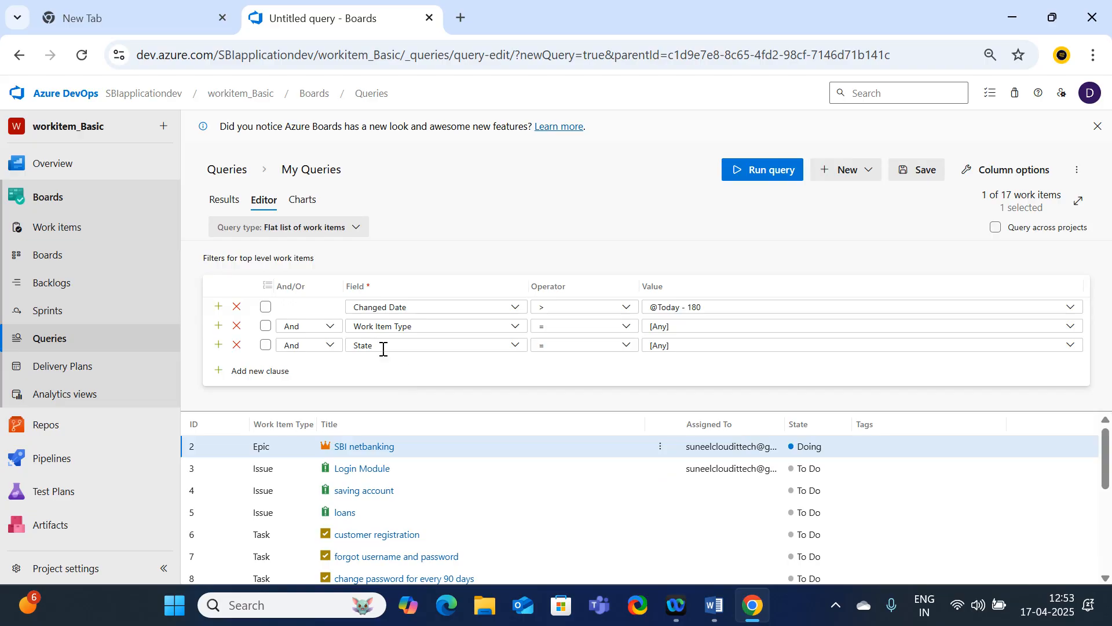
click(326, 326)
click(328, 325)
Revisit the project's delivery plans, team backlog, team board, Sprint 1 backlog and queries for a recap
click(58, 373)
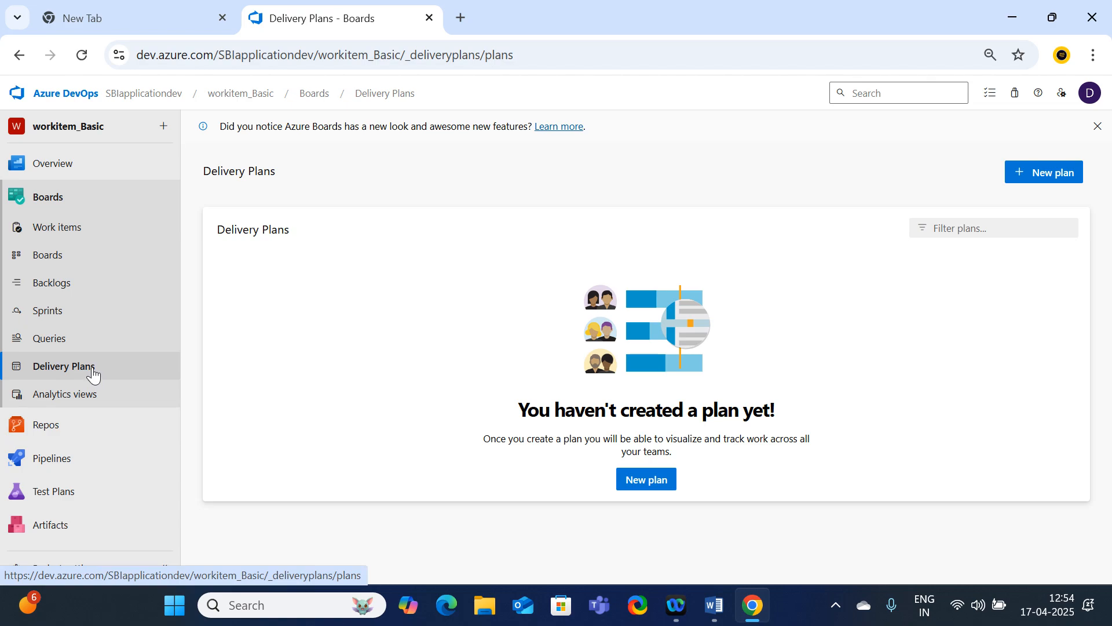
click(78, 285)
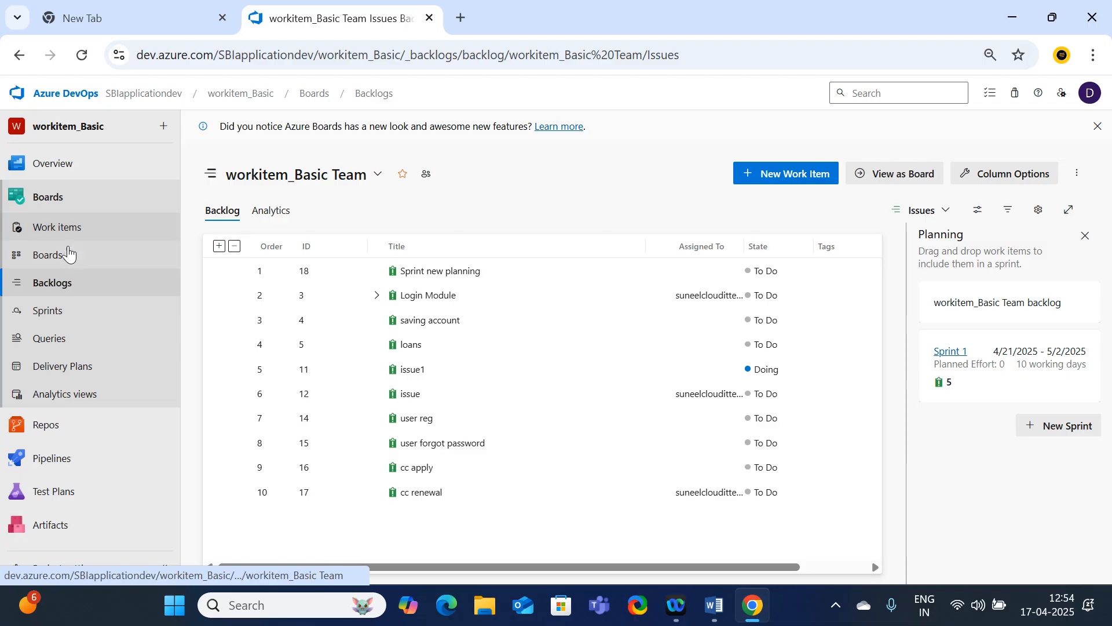
click(59, 260)
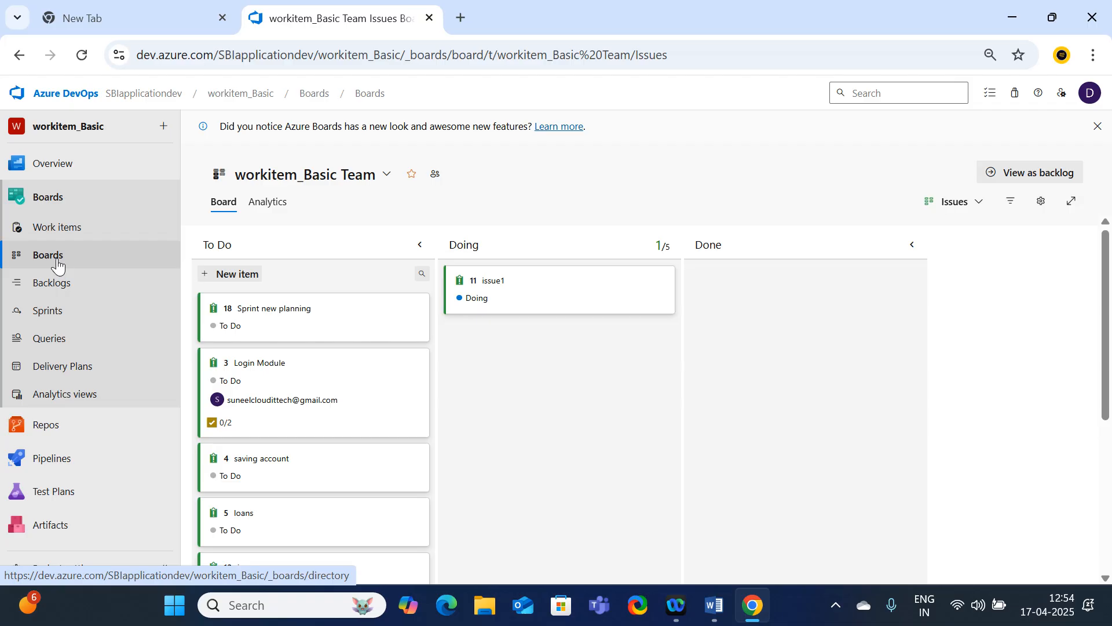
click(58, 284)
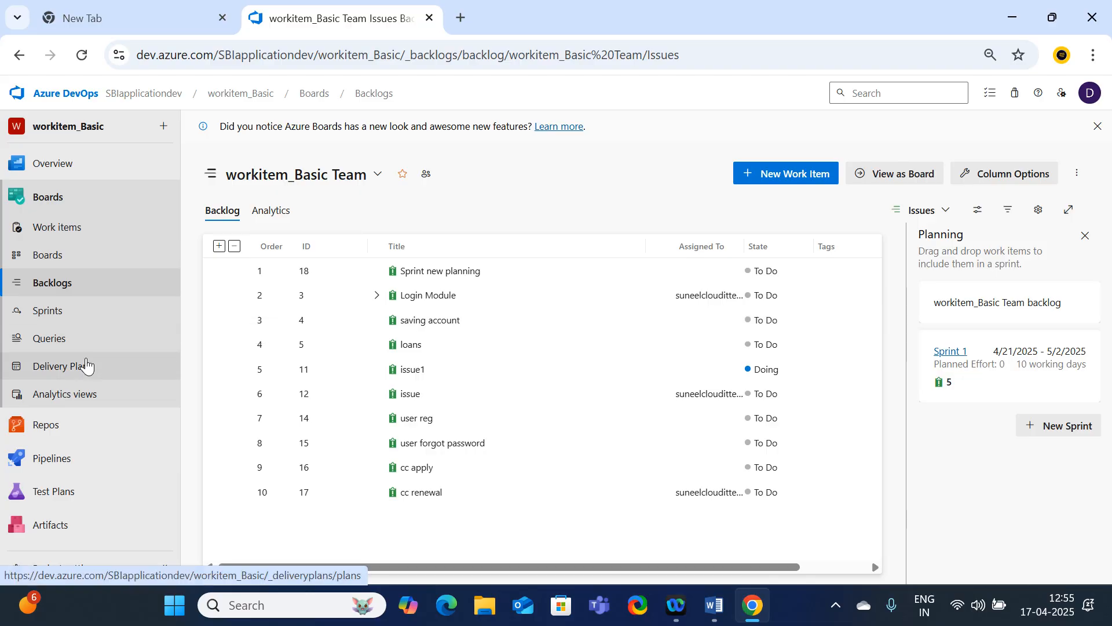
click(80, 311)
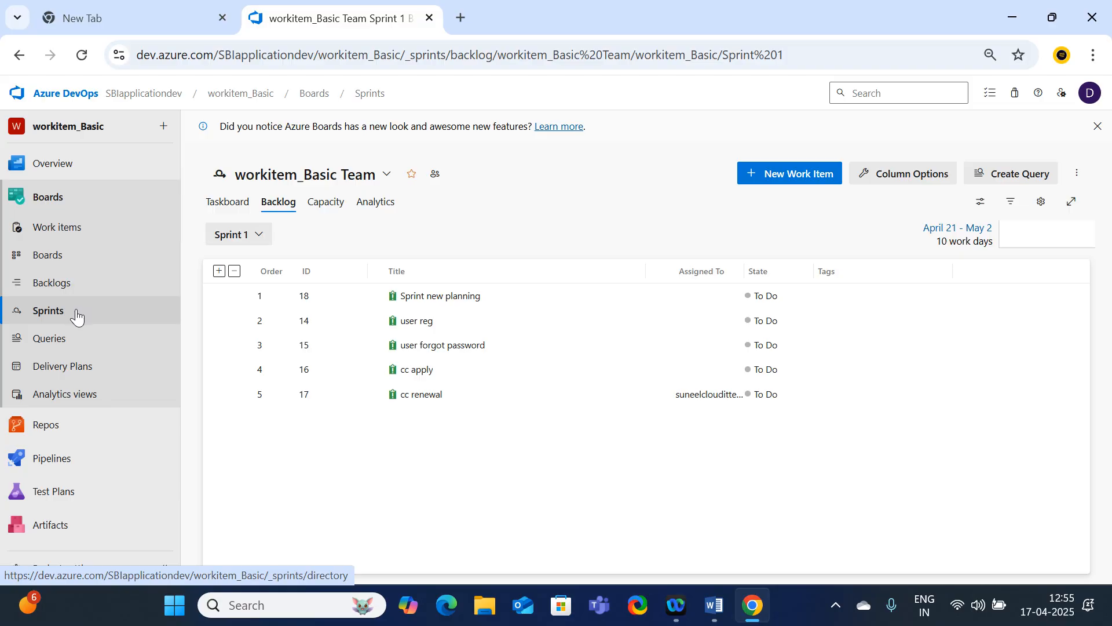
click(52, 342)
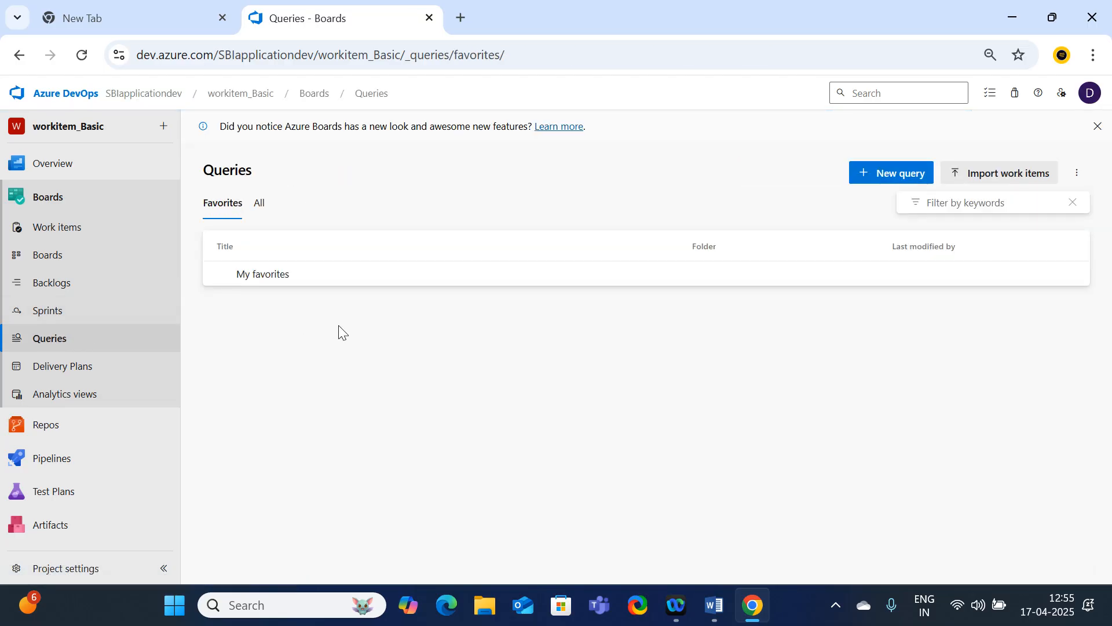